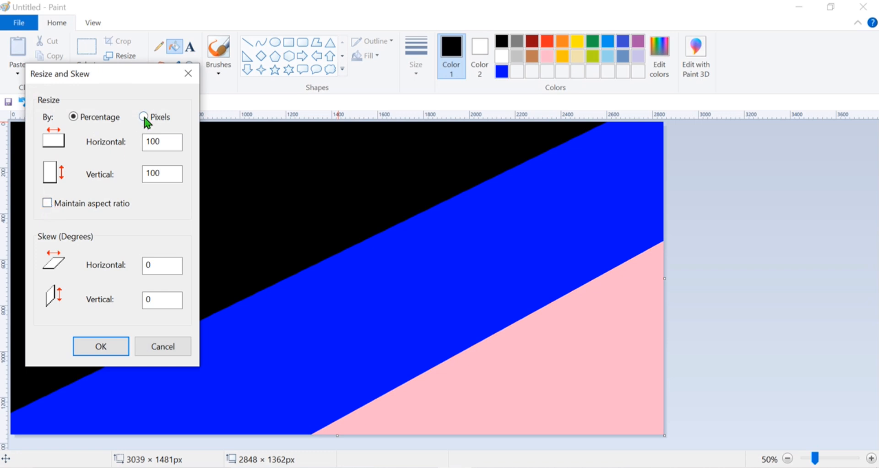
Turn the diagonal color bands into a smooth gradient by resizing the image to 1 px wide and back to 2848 px, without maintaining aspect ratio.
click(143, 117)
click(174, 143)
key(Return)
key(ctrl+w)
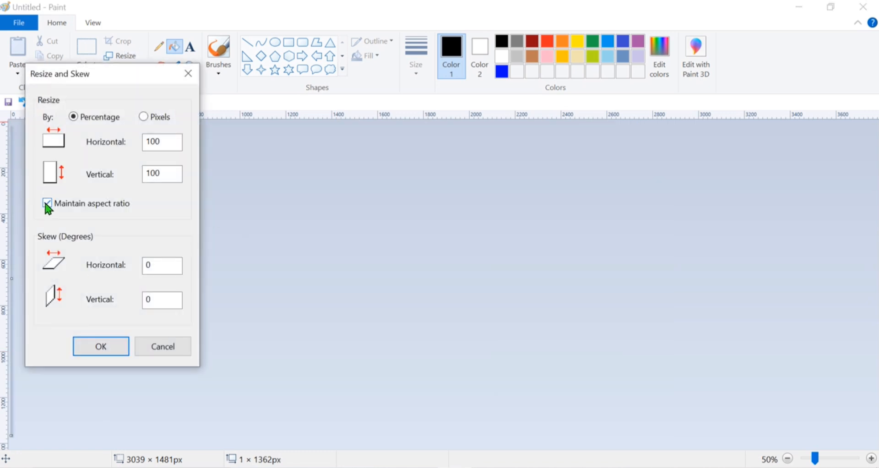
click(144, 117)
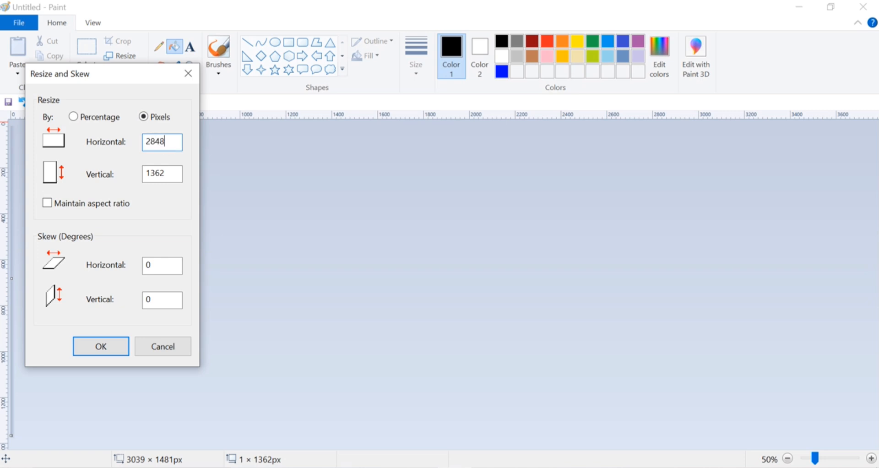
click(104, 344)
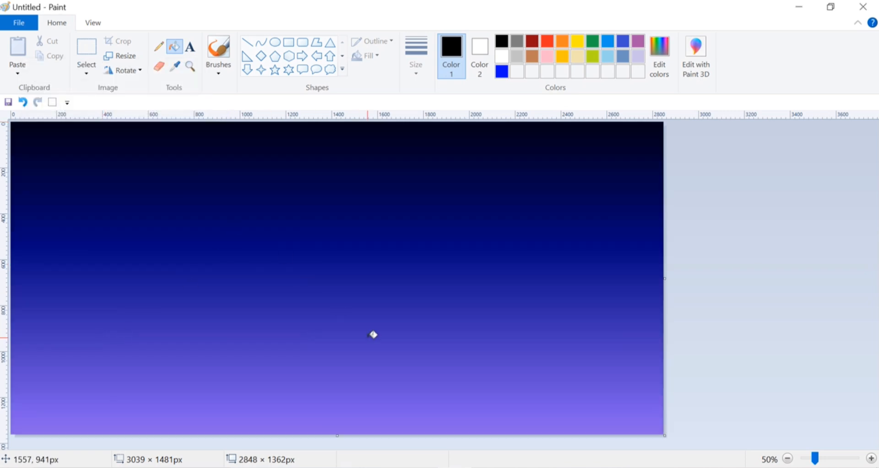
Select the whole gradient and squash it from below to about 846 px high for the sky.
click(87, 71)
click(114, 150)
drag(339, 433, 336, 316)
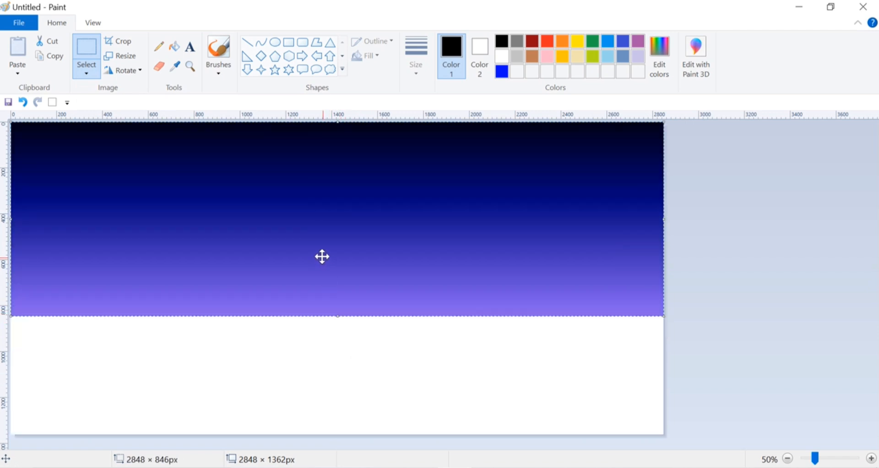
Copy the shortened gradient, paste the duplicate onto the canvas and flip it vertically.
right_click(320, 237)
click(353, 256)
right_click(328, 226)
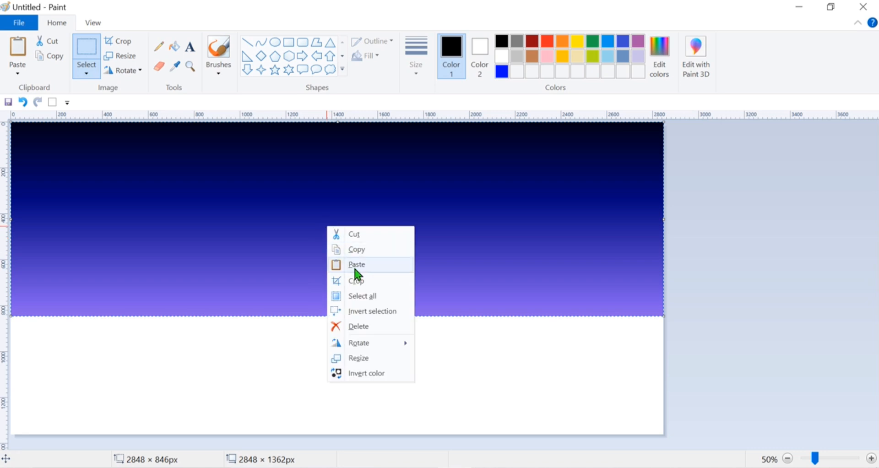
click(353, 264)
right_click(320, 236)
mouse_move(364, 352)
click(438, 399)
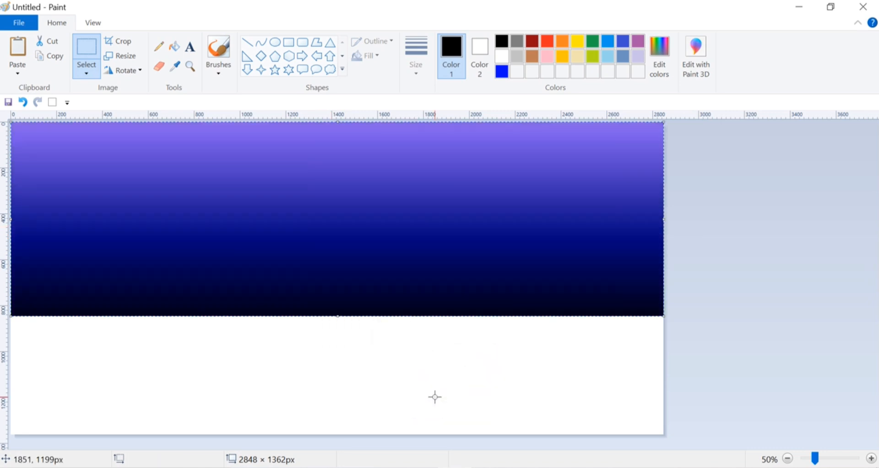
Squash the flipped gradient to about 534 px high, place it directly beneath the sky and stretch it to the full canvas width.
drag(339, 315, 338, 263)
drag(338, 207, 333, 345)
drag(333, 401, 333, 381)
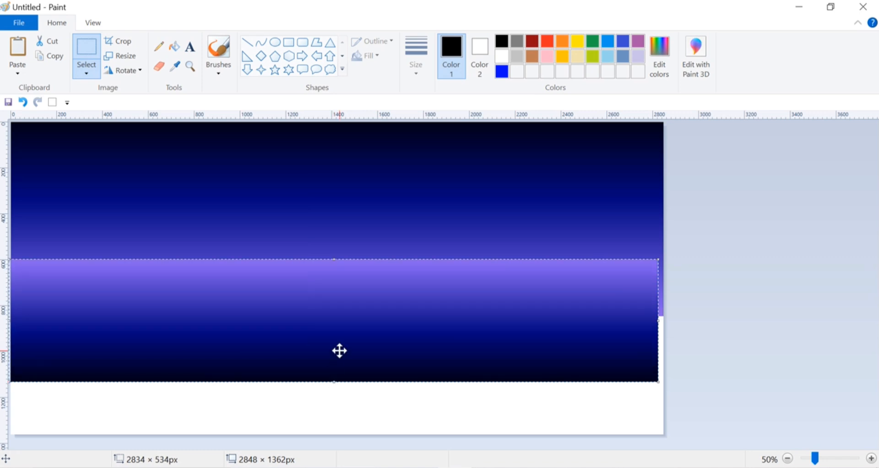
drag(339, 350, 337, 403)
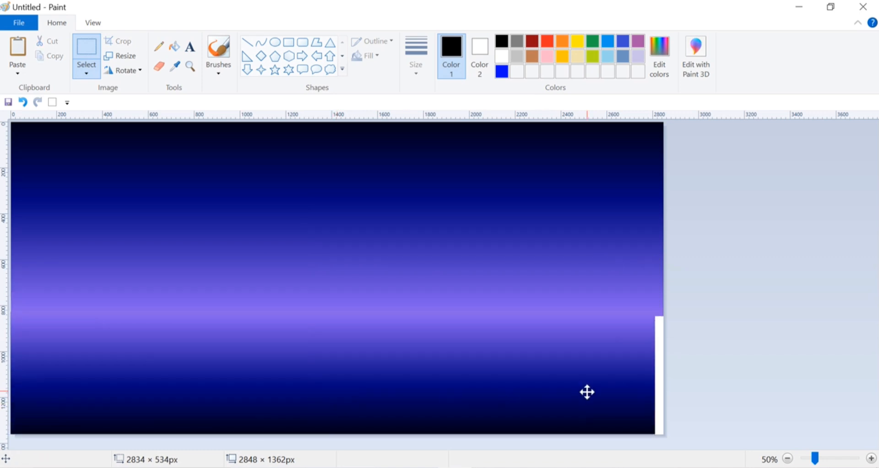
drag(587, 391, 589, 395)
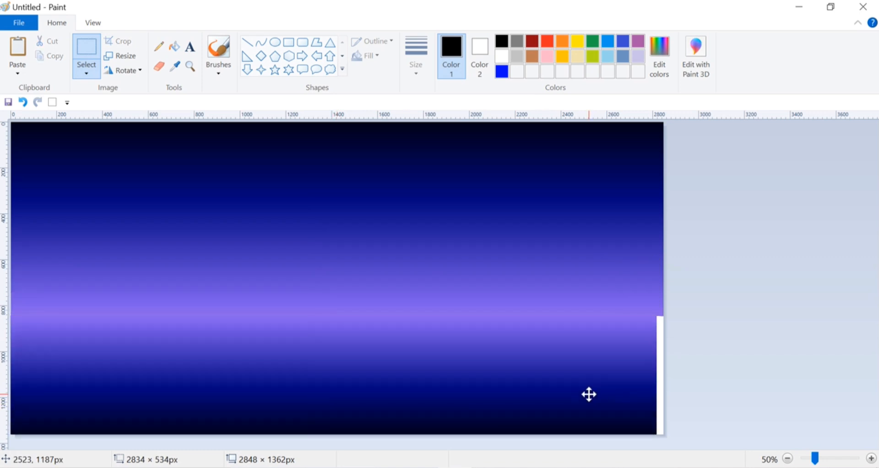
drag(657, 376, 708, 369)
click(704, 300)
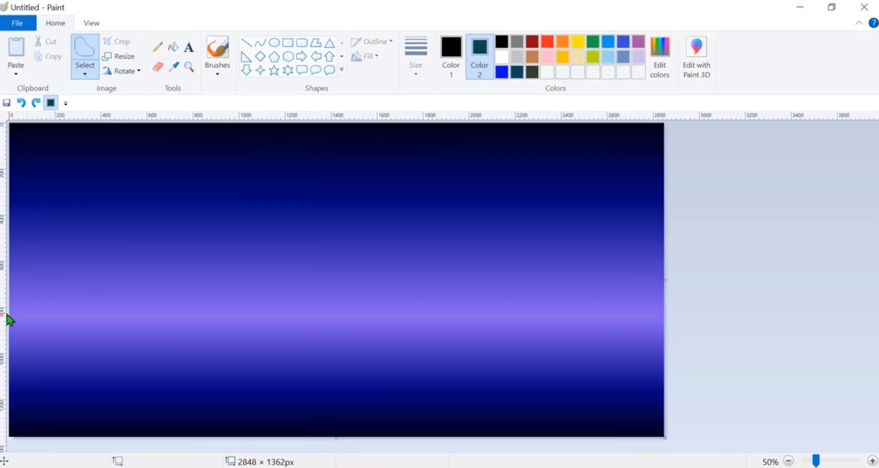
Outline a two-peaked mountain range across the horizon with a free-form selection and fill it with the dark teal background color.
mouse_move(10, 313)
mouse_down()
mouse_move(130, 248)
mouse_move(234, 311)
mouse_move(366, 315)
mouse_move(408, 301)
mouse_move(486, 227)
mouse_move(567, 295)
mouse_up()
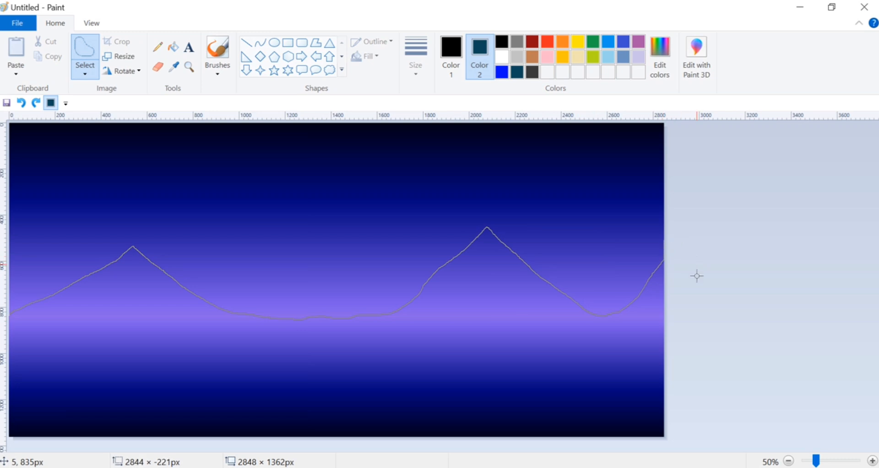
drag(472, 333, 3, 326)
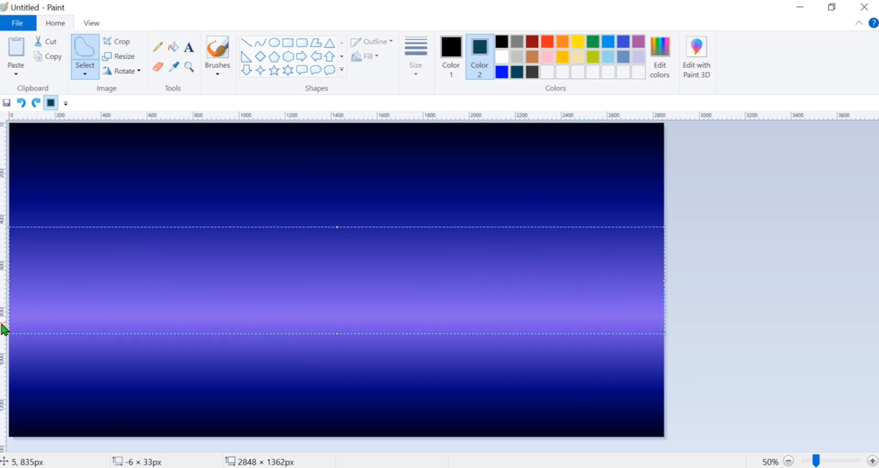
key(Delete)
Outline a second mountain range in front of the teal one with a free-form selection and fill it with gray.
click(517, 42)
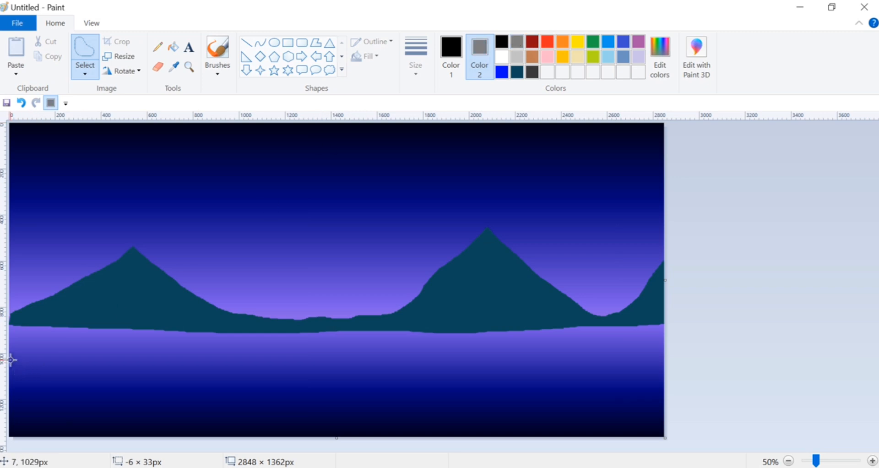
mouse_move(11, 340)
mouse_down()
mouse_move(161, 309)
mouse_move(230, 269)
mouse_move(257, 240)
mouse_move(312, 294)
mouse_up()
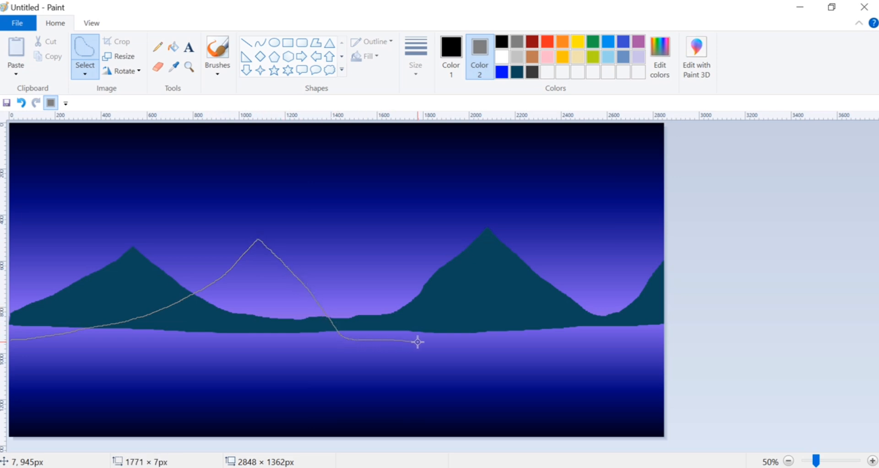
drag(417, 342, 418, 342)
drag(65, 147, 68, 147)
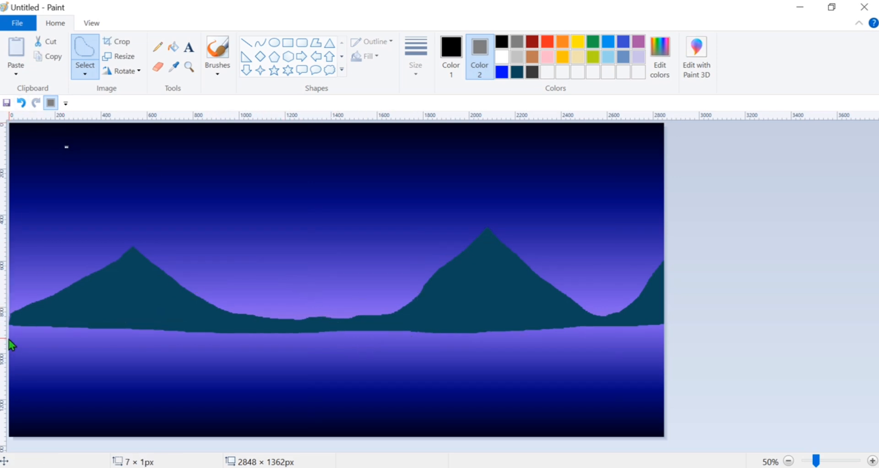
mouse_move(9, 339)
mouse_down()
mouse_move(189, 303)
mouse_move(277, 237)
mouse_move(359, 301)
mouse_move(463, 345)
mouse_move(502, 341)
mouse_move(536, 316)
mouse_move(594, 240)
mouse_move(623, 284)
mouse_move(670, 327)
mouse_move(667, 342)
mouse_move(517, 356)
mouse_move(10, 348)
mouse_up()
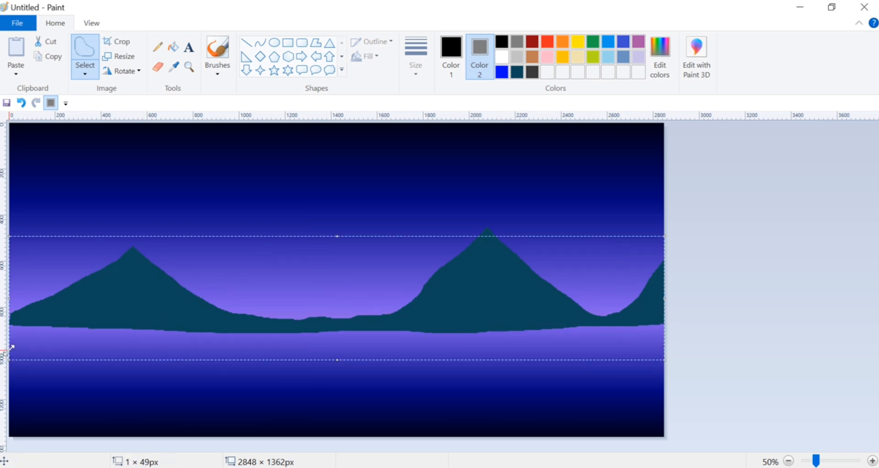
key(Delete)
Outline a front mountain range with three peaks across the canvas with a free-form selection and fill it with black.
click(501, 42)
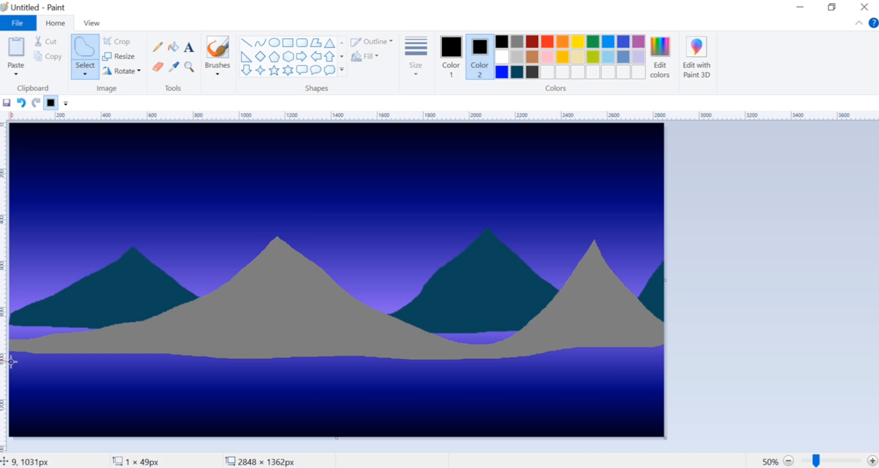
mouse_move(11, 365)
mouse_down()
mouse_move(53, 356)
mouse_move(137, 314)
mouse_move(161, 291)
mouse_move(178, 310)
mouse_up()
mouse_move(213, 339)
mouse_down()
mouse_move(269, 367)
mouse_move(327, 362)
mouse_up()
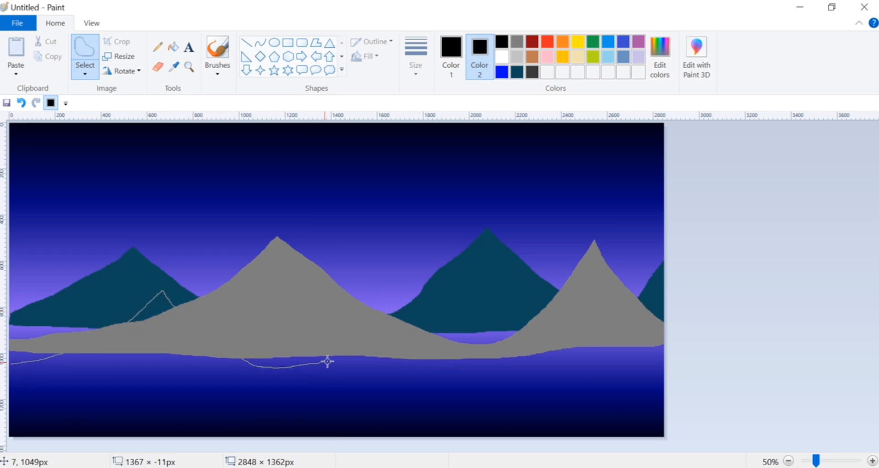
mouse_move(402, 280)
mouse_down()
mouse_move(481, 360)
mouse_move(509, 367)
mouse_move(590, 310)
mouse_move(639, 257)
mouse_move(692, 341)
mouse_move(683, 369)
mouse_move(647, 380)
mouse_move(8, 374)
mouse_up()
key(Delete)
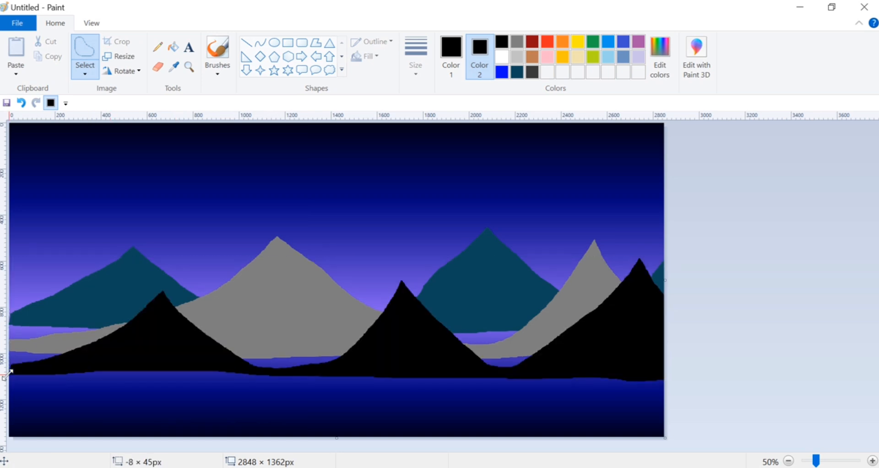
Sample the gray of the mountains as Color 1 and brush over the gaps between the gray and black ranges.
click(217, 74)
click(221, 92)
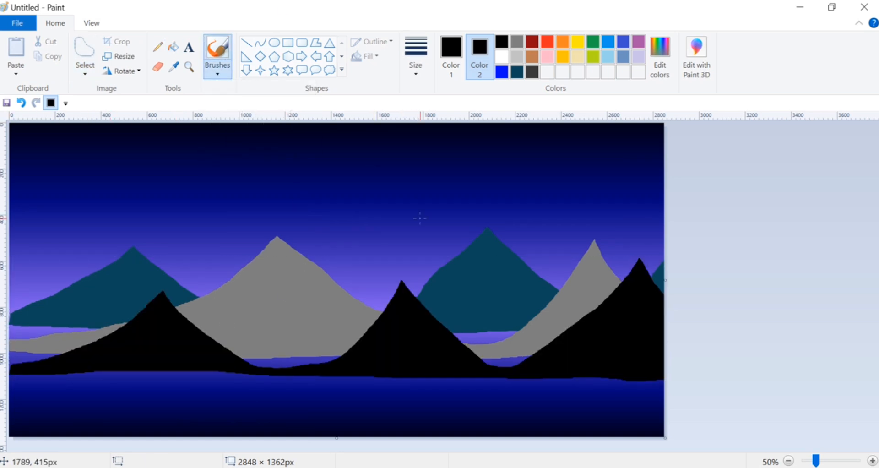
click(451, 55)
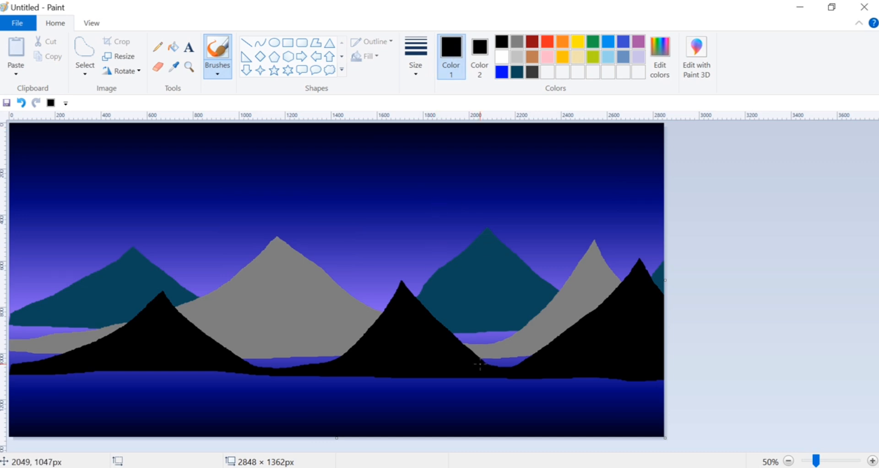
click(174, 66)
click(269, 273)
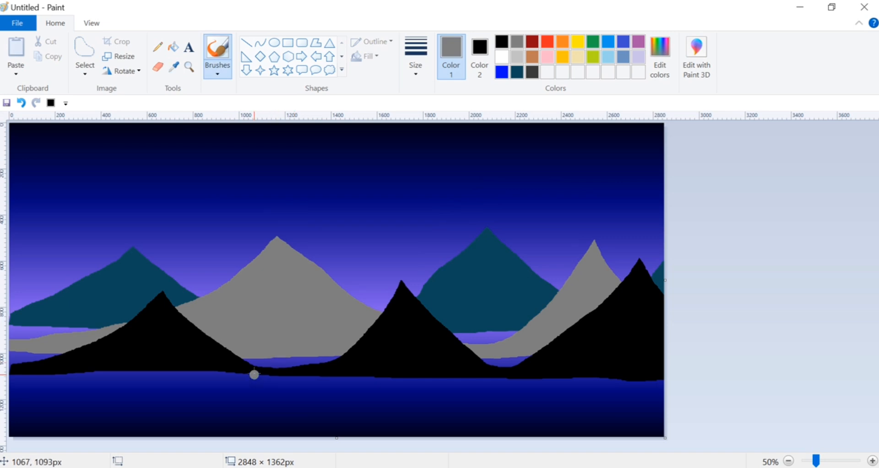
drag(254, 358, 332, 354)
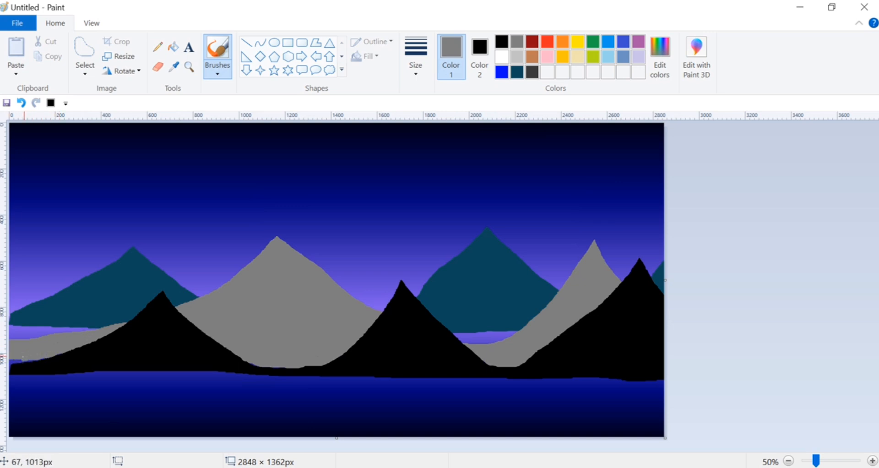
Brush over the gaps beneath the teal mountains in their sampled teal, and rework the central gray mountain's outline in its sampled gray.
click(174, 66)
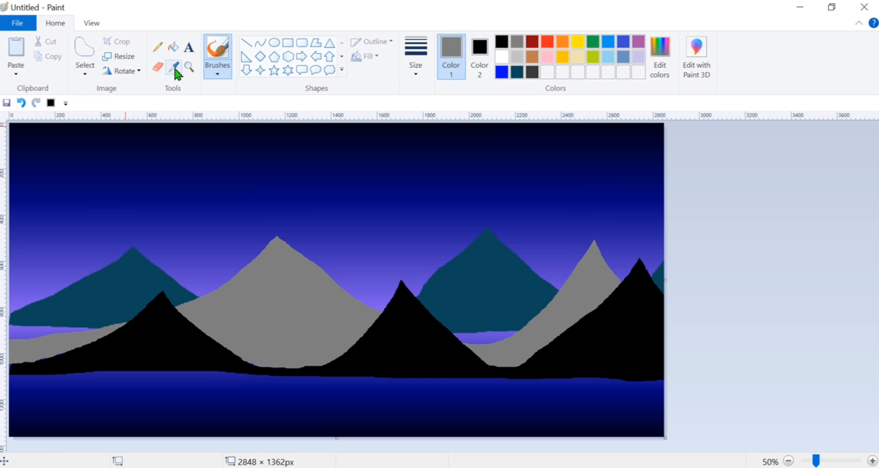
click(85, 321)
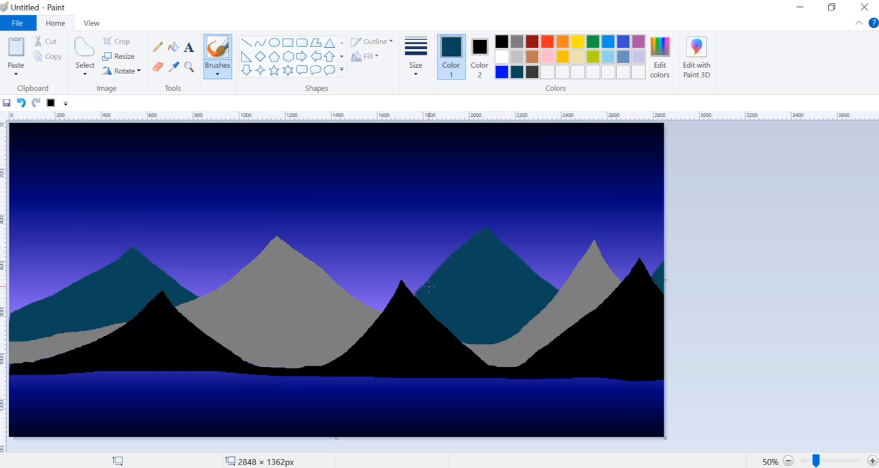
click(174, 66)
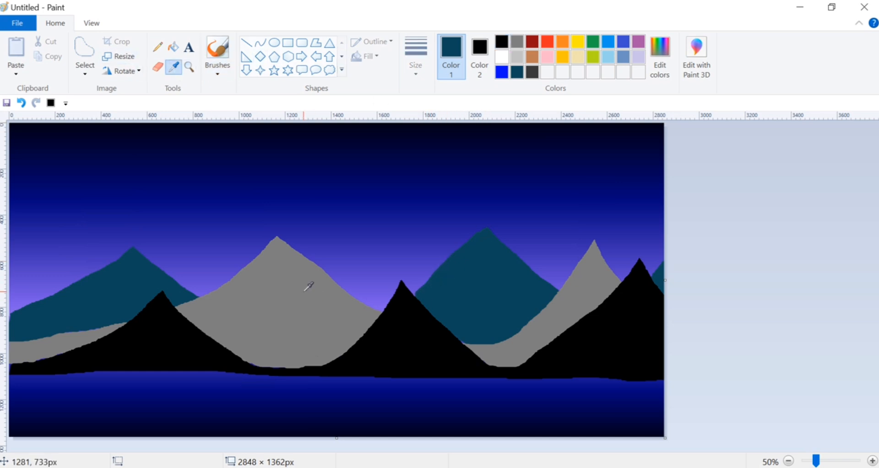
click(275, 249)
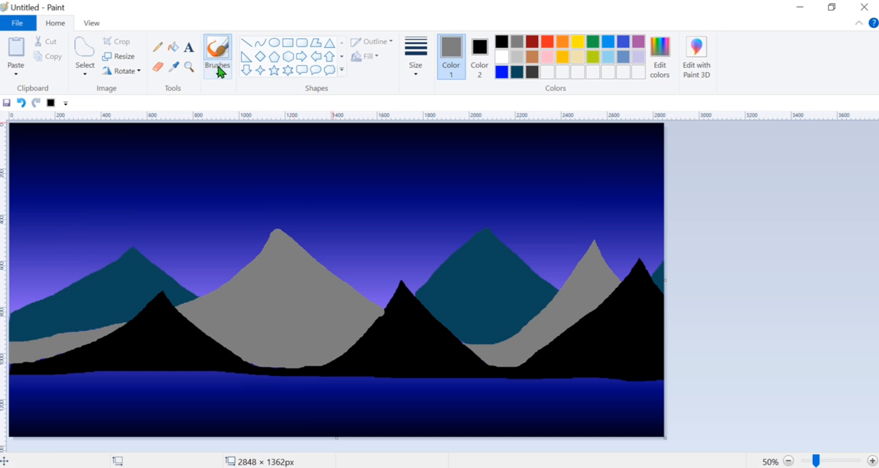
Straighten the base of the black mountains with a thick black line across the full canvas width, undoing and redrawing the first line.
click(246, 43)
click(502, 42)
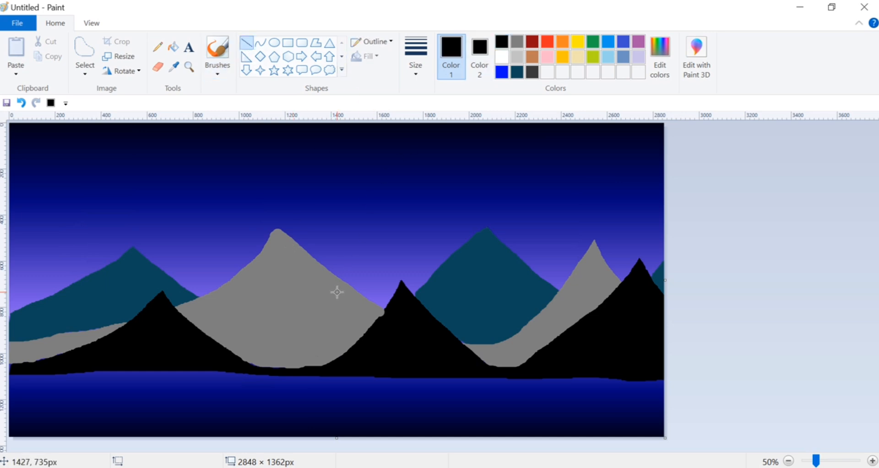
drag(10, 375, 666, 384)
key(ctrl+plus)
key(ctrl+plus)
key(ctrl+plus)
key(ctrl+plus)
key(ctrl+plus)
key(ctrl+plus)
key(ctrl+plus)
key(ctrl+plus)
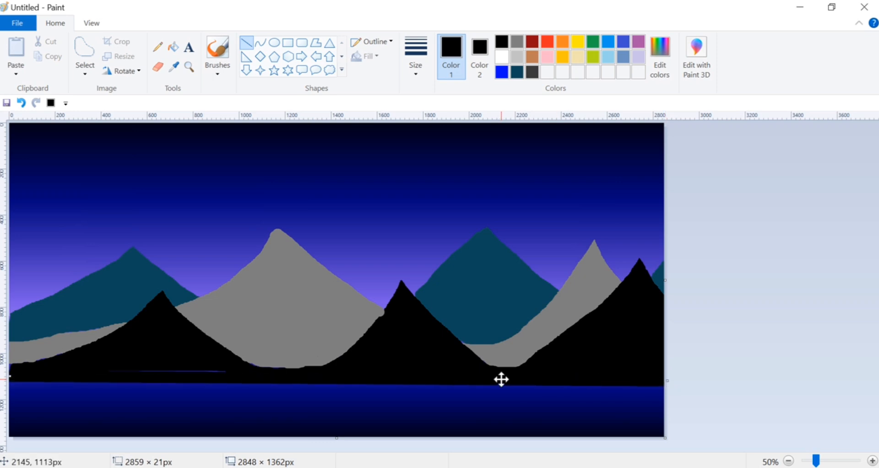
drag(494, 381, 495, 367)
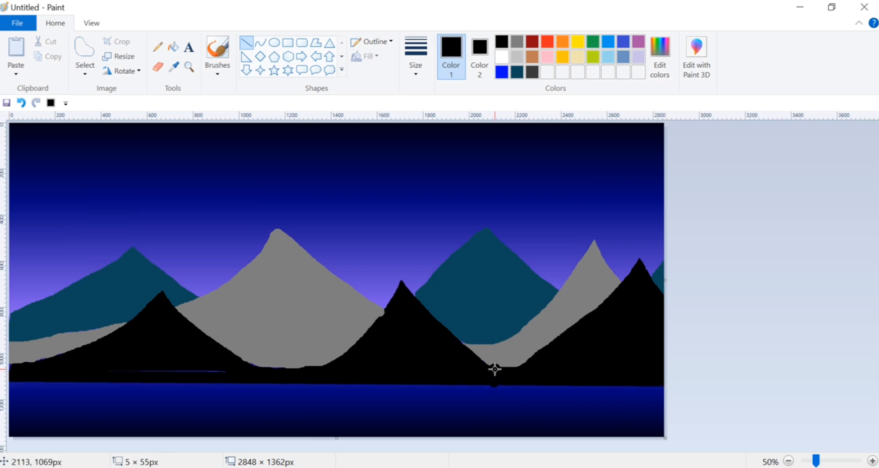
click(20, 103)
mouse_move(9, 378)
mouse_down()
mouse_move(284, 385)
mouse_move(668, 376)
mouse_up()
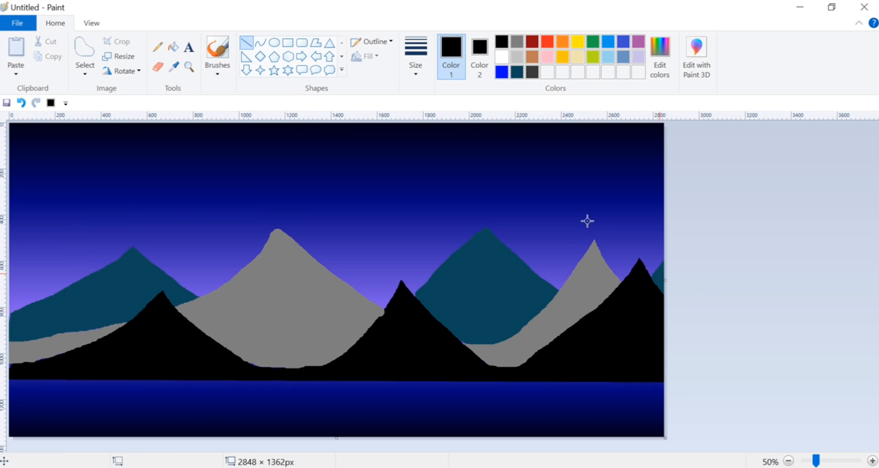
Mix a lighter blue from the dark teal by raising its luminosity to 128, and set it as Color 2.
click(517, 72)
click(660, 53)
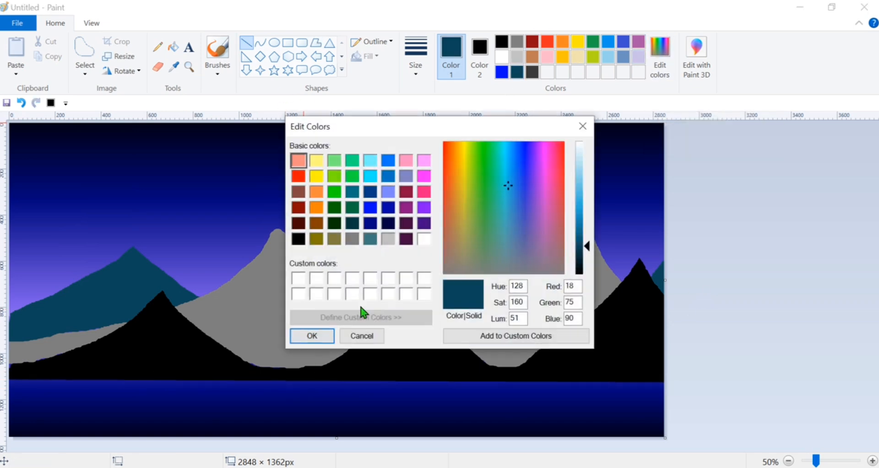
drag(596, 250, 596, 202)
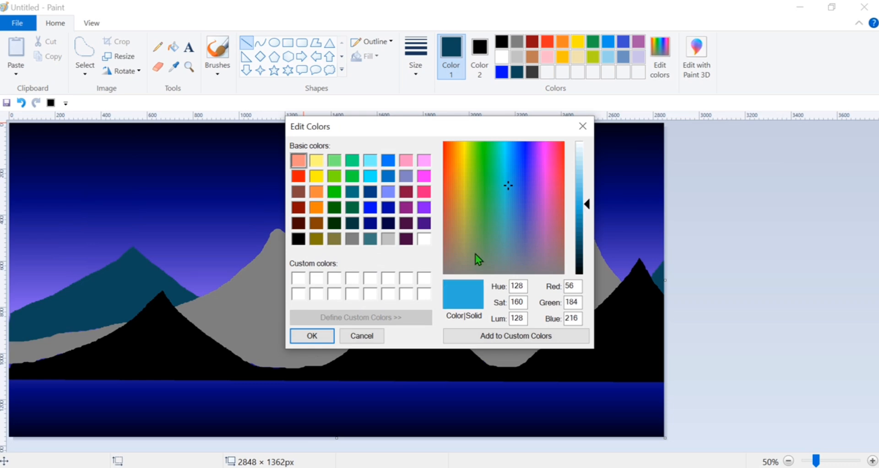
click(312, 336)
click(479, 58)
click(548, 72)
Add a narrow light blue highlight along the upper left slope of the leftmost teal mountain using a free-form selection.
click(84, 51)
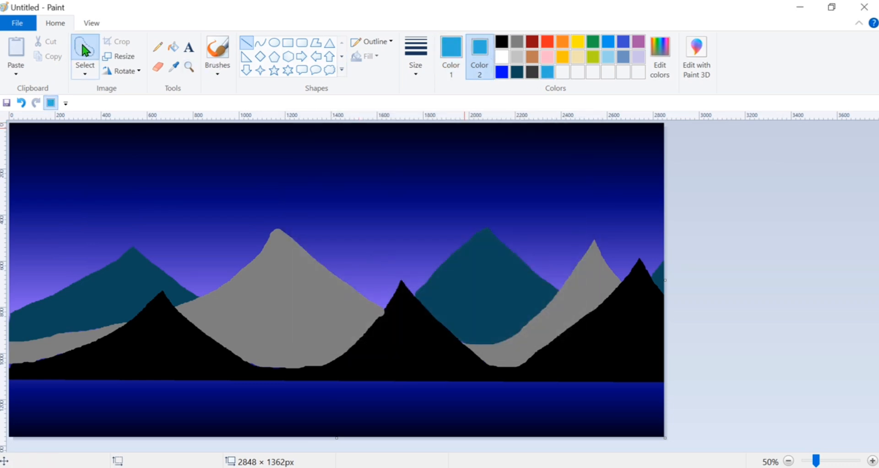
drag(129, 253, 68, 288)
key(Delete)
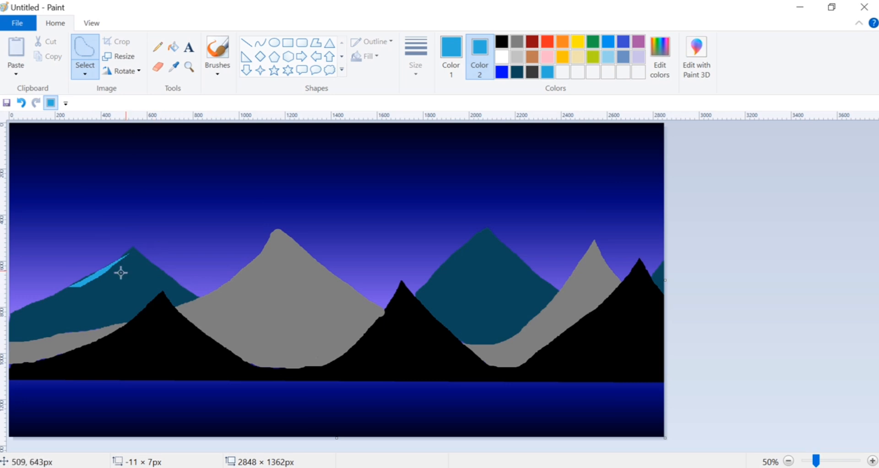
Add light blue streaks down the left slope of the leftmost teal mountain and a highlight along its upper right slope using free-form selections.
mouse_move(133, 251)
mouse_down()
mouse_move(189, 291)
mouse_move(139, 259)
mouse_move(127, 240)
mouse_move(124, 266)
mouse_move(67, 307)
mouse_move(60, 295)
mouse_move(34, 303)
mouse_move(65, 297)
mouse_move(42, 308)
mouse_move(62, 311)
mouse_move(36, 318)
mouse_move(112, 272)
mouse_move(86, 289)
mouse_up()
key(Delete)
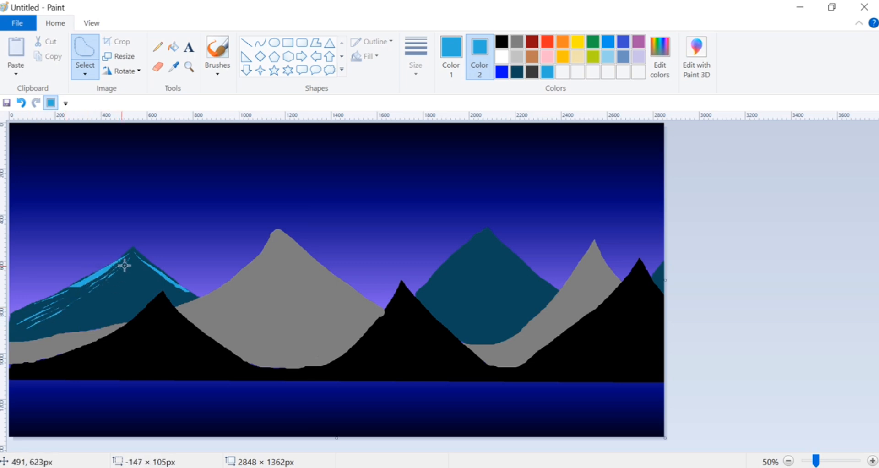
drag(132, 261, 34, 329)
key(Delete)
key(Delete)
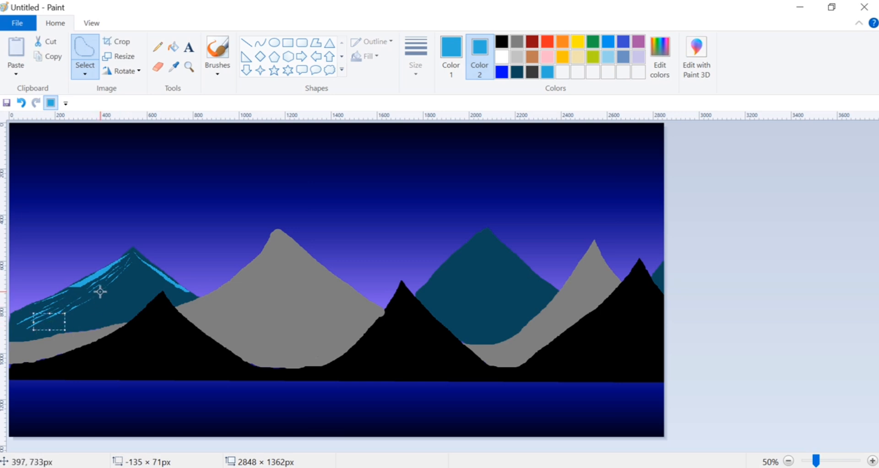
Fan thin light blue streaks from the peak across the middle and base of the leftmost teal mountain, undoing one broad streak.
key(Delete)
mouse_move(133, 266)
mouse_down()
mouse_move(118, 290)
mouse_move(81, 313)
mouse_up()
key(Delete)
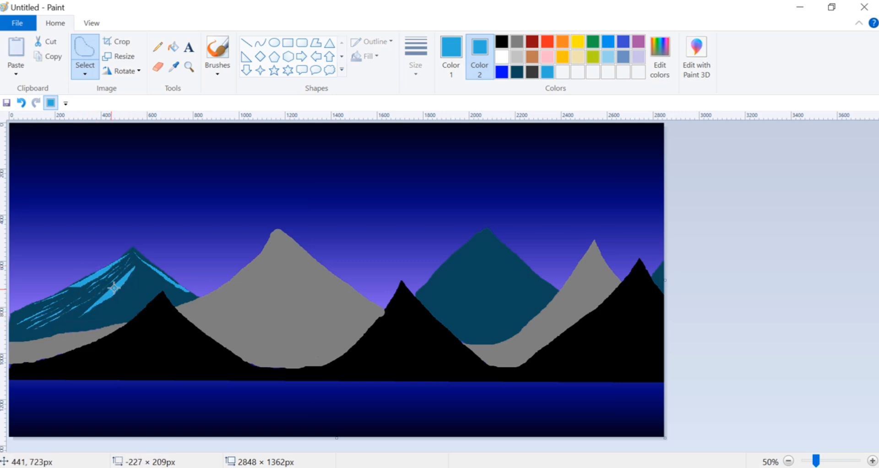
key(ctrl+z)
mouse_move(132, 264)
mouse_down()
mouse_move(82, 312)
mouse_move(156, 277)
mouse_move(174, 291)
mouse_up()
mouse_move(135, 269)
mouse_down()
mouse_move(158, 289)
mouse_move(133, 281)
mouse_move(142, 294)
mouse_move(101, 316)
mouse_move(82, 310)
mouse_move(84, 323)
mouse_up()
mouse_move(136, 310)
mouse_down()
mouse_move(33, 328)
mouse_move(35, 309)
mouse_move(13, 324)
mouse_up()
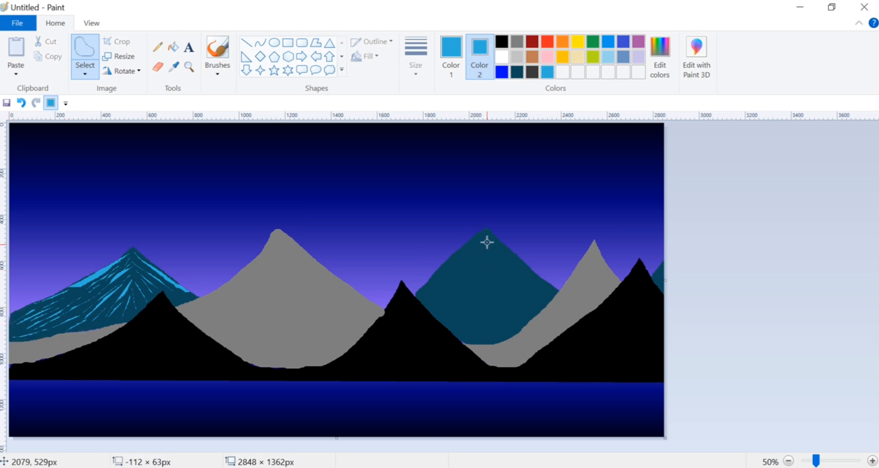
Add light blue streaks from the peak down the left slope of the large teal mountain right of center.
mouse_move(486, 231)
mouse_down()
mouse_move(428, 284)
mouse_move(442, 296)
mouse_move(430, 299)
mouse_up()
key(Delete)
key(Delete)
key(Delete)
drag(483, 244, 463, 300)
key(Delete)
mouse_move(470, 269)
mouse_down()
mouse_move(451, 308)
mouse_move(454, 293)
mouse_move(431, 308)
mouse_up()
key(Delete)
key(Delete)
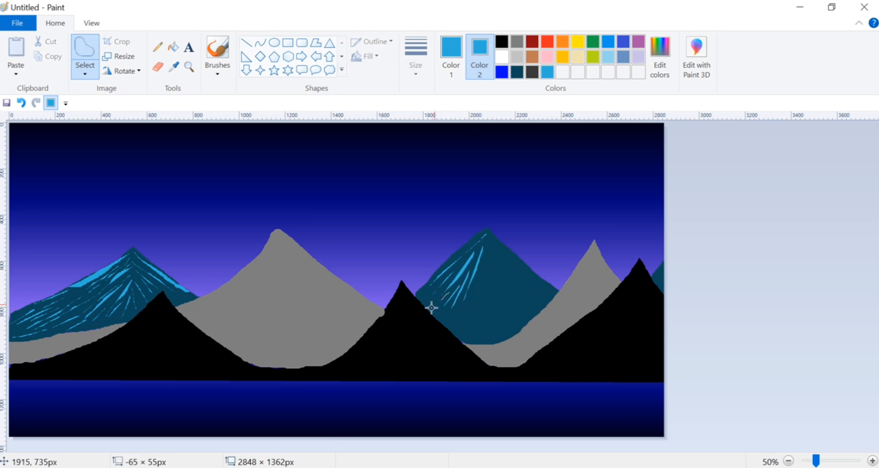
key(Delete)
Add thin light blue streaks from the peak down the right slope of the large teal mountain.
drag(489, 237, 536, 286)
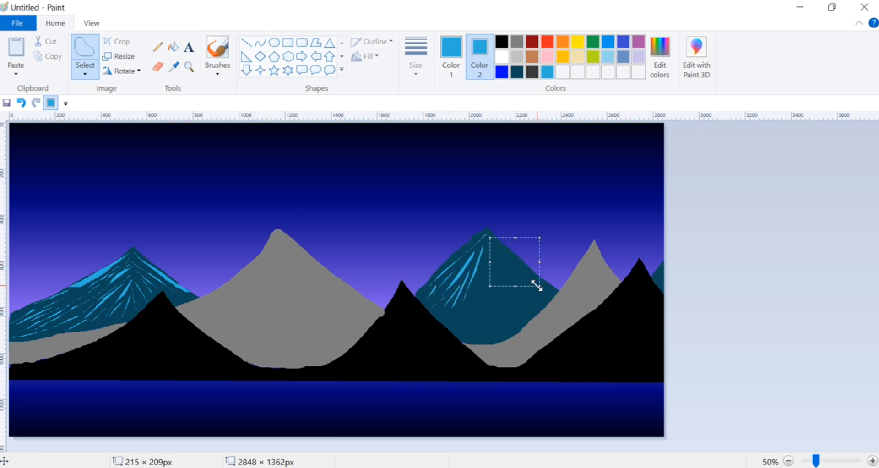
key(Delete)
mouse_move(490, 247)
mouse_down()
mouse_move(532, 286)
mouse_move(526, 294)
mouse_up()
key(Delete)
key(Delete)
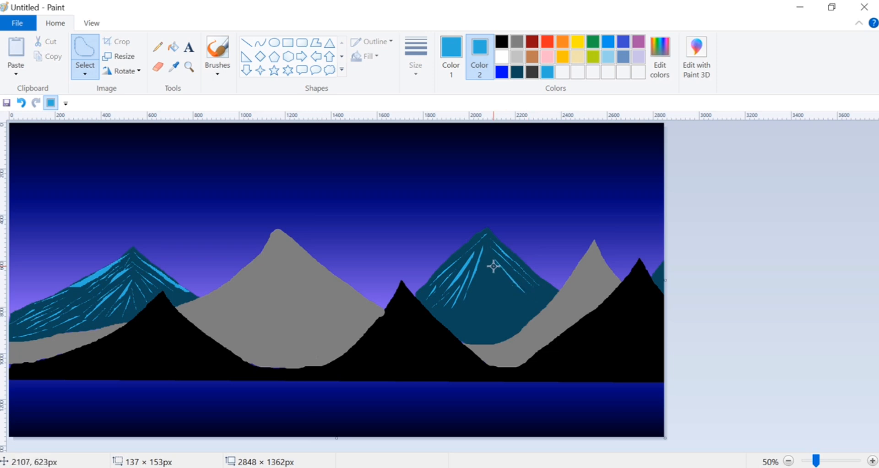
drag(494, 266, 511, 295)
Add light blue streaks down the middle and lower left face of the large teal mountain.
key(Delete)
mouse_move(487, 230)
mouse_down()
mouse_move(487, 277)
mouse_move(469, 338)
mouse_up()
key(Delete)
key(Delete)
Fill the lower center, lower right and remaining gaps near the peak of the large teal mountain with fine light blue streaks.
key(Delete)
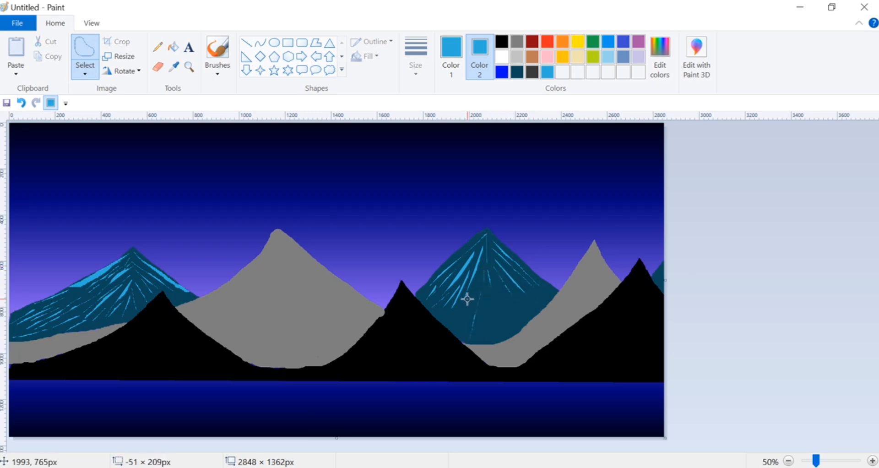
mouse_move(468, 299)
mouse_down()
mouse_move(459, 325)
mouse_move(446, 310)
mouse_move(443, 319)
mouse_up()
key(Delete)
key(Delete)
key(Delete)
mouse_move(497, 283)
mouse_down()
mouse_move(521, 314)
mouse_move(515, 329)
mouse_move(494, 327)
mouse_up()
key(Delete)
key(Delete)
key(Delete)
mouse_move(521, 299)
mouse_down()
mouse_move(534, 308)
mouse_move(545, 287)
mouse_move(533, 297)
mouse_up()
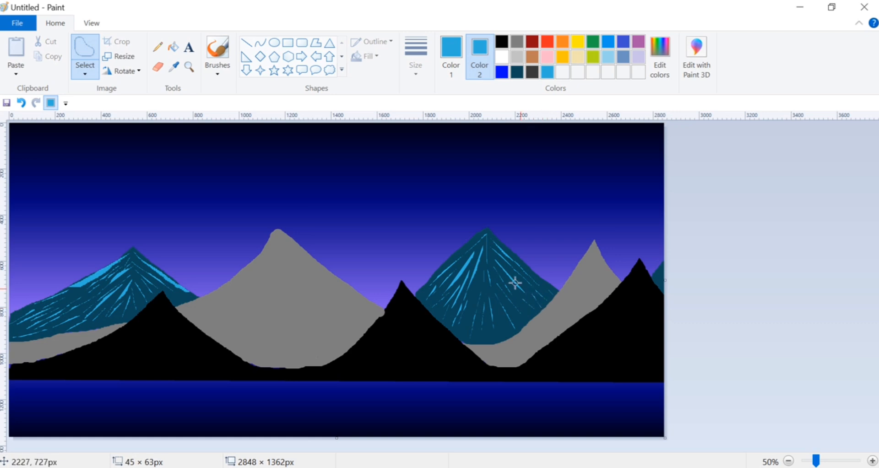
mouse_move(480, 275)
mouse_down()
mouse_move(467, 331)
mouse_move(503, 330)
mouse_up()
key(Delete)
key(Delete)
key(Delete)
drag(477, 234, 444, 267)
drag(488, 237, 489, 272)
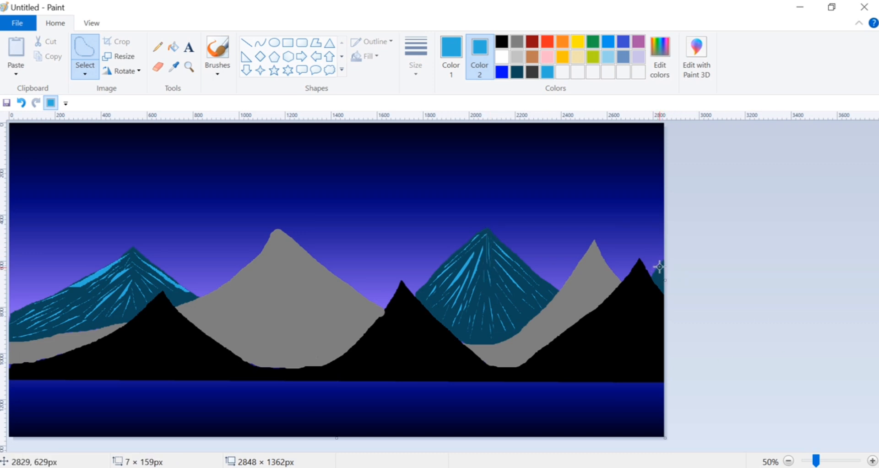
Add small light blue streaks to the partial teal mountain at the canvas's right edge.
drag(659, 267, 662, 281)
key(Delete)
key(Delete)
drag(657, 270, 659, 283)
Add small light blue streaks at the lower right end of the leftmost teal mountain.
key(Delete)
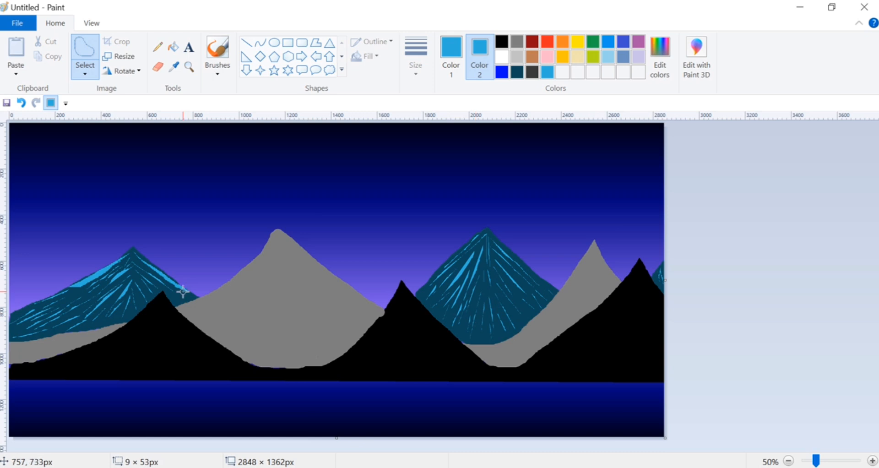
mouse_move(183, 291)
mouse_down()
mouse_move(195, 296)
mouse_move(178, 303)
mouse_up()
key(Delete)
key(Delete)
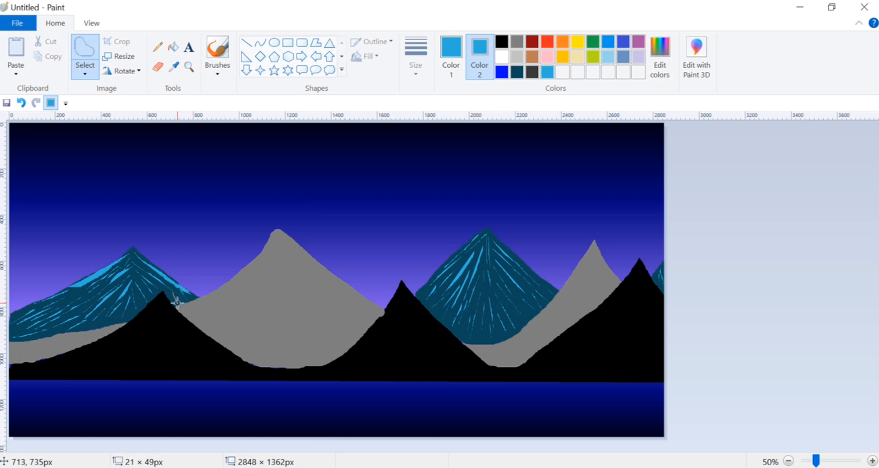
Mix a lighter gray from the central mountain's sampled gray by raising its luminosity, and set it as Color 2.
click(174, 66)
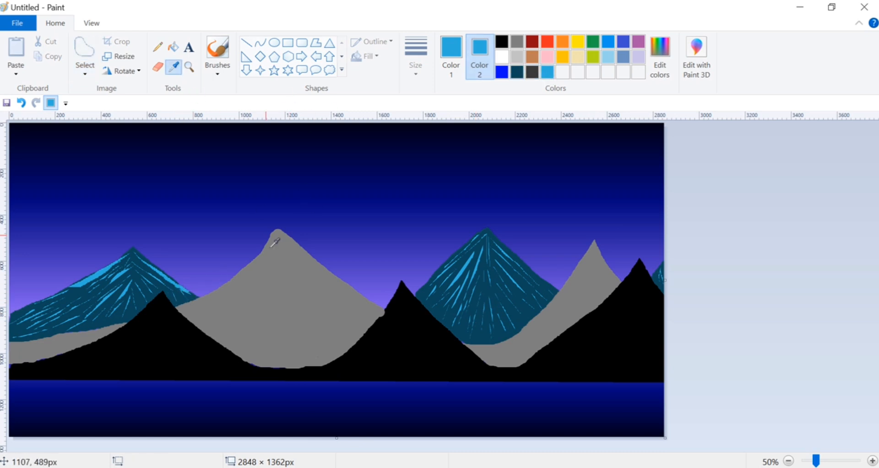
click(284, 268)
click(451, 55)
click(659, 57)
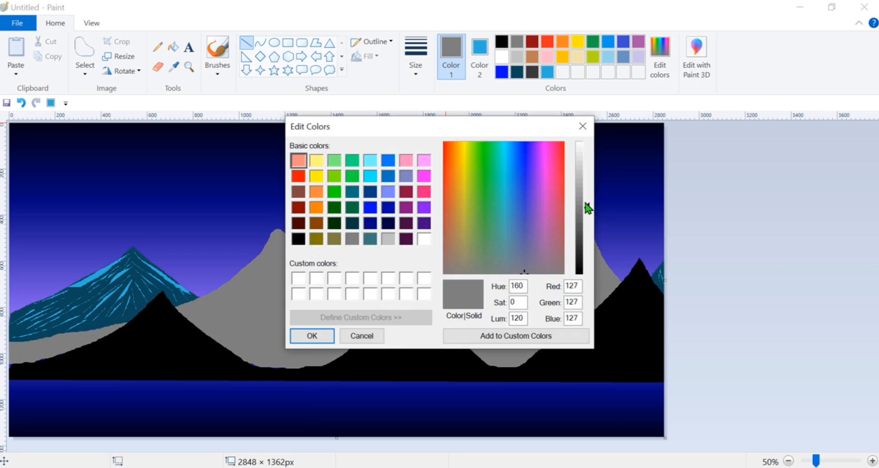
drag(587, 207, 587, 190)
click(312, 335)
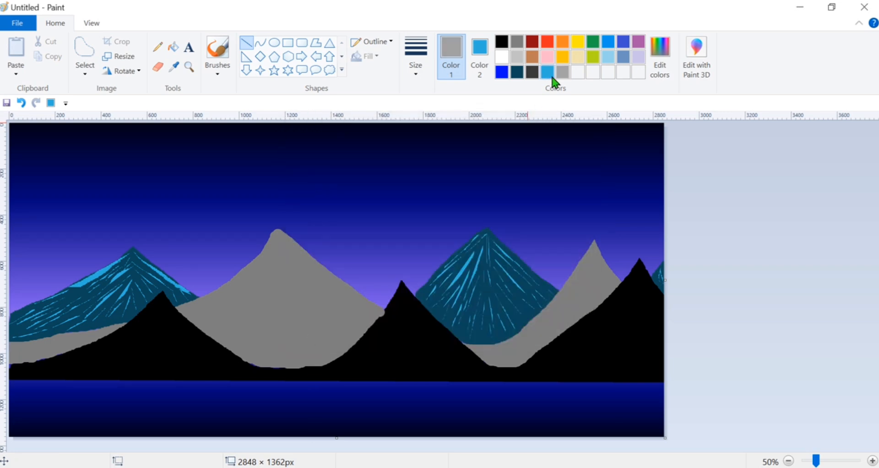
click(479, 55)
click(563, 72)
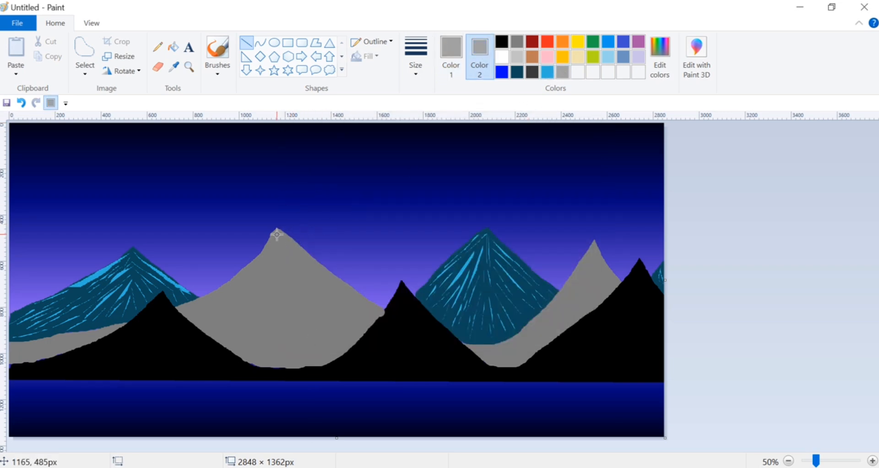
Undo a stray line and add light gray highlights along the central gray mountain's upper left slope using free-form selections.
mouse_move(277, 233)
mouse_down()
mouse_move(257, 264)
mouse_move(206, 296)
mouse_up()
click(21, 103)
click(89, 40)
key(Delete)
mouse_move(246, 278)
mouse_down()
mouse_move(202, 316)
mouse_move(217, 322)
mouse_up()
key(Delete)
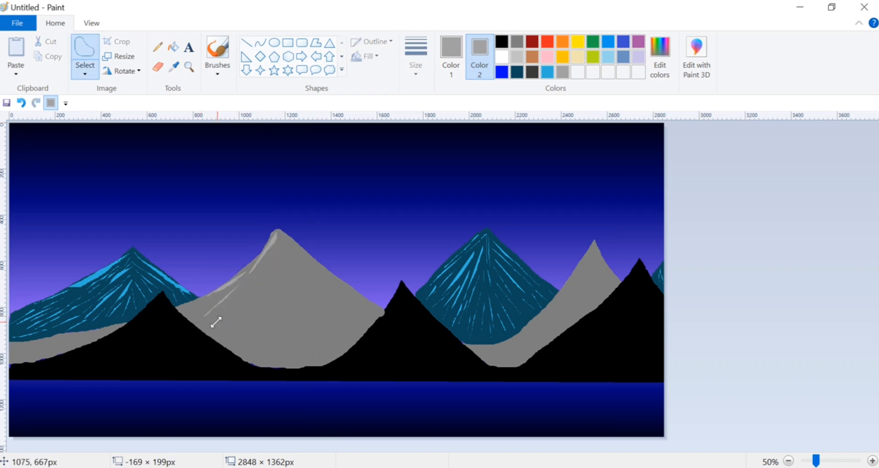
key(Delete)
Cover the left face of the central gray mountain with light gray streaks running from near the peak to its lower left edge.
drag(274, 243, 252, 277)
key(Delete)
mouse_move(278, 255)
mouse_down()
mouse_move(232, 323)
mouse_move(235, 342)
mouse_up()
key(Delete)
key(Delete)
key(Delete)
mouse_move(285, 267)
mouse_down()
mouse_move(252, 323)
mouse_move(273, 279)
mouse_move(228, 338)
mouse_move(236, 309)
mouse_move(222, 337)
mouse_up()
key(Delete)
key(Delete)
Add light gray streaks from the peak down the right slope of the central gray mountain.
key(Delete)
mouse_move(222, 293)
mouse_down()
mouse_move(205, 316)
mouse_move(190, 313)
mouse_up()
key(Delete)
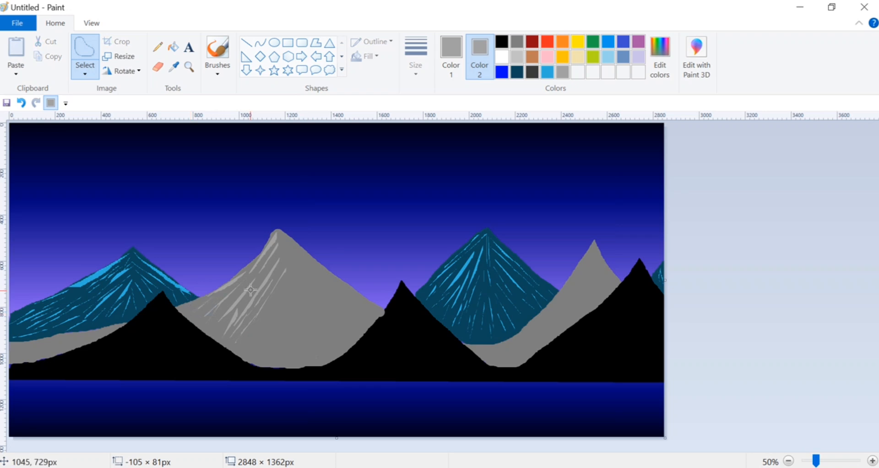
drag(285, 234, 303, 252)
key(Delete)
mouse_move(349, 292)
mouse_down()
mouse_move(288, 237)
mouse_move(348, 295)
mouse_move(293, 254)
mouse_up()
key(Delete)
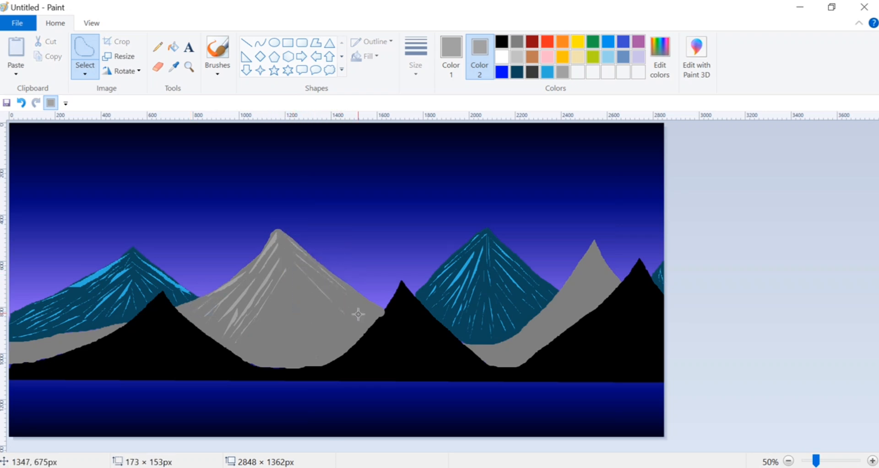
mouse_move(358, 314)
mouse_down()
mouse_move(354, 297)
mouse_move(363, 334)
mouse_move(343, 310)
mouse_up()
Fan light gray streaks across the lower right and middle of the central gray mountain.
key(Delete)
drag(294, 264, 296, 274)
key(Delete)
mouse_move(343, 343)
mouse_down()
mouse_move(314, 285)
mouse_move(352, 329)
mouse_move(331, 309)
mouse_move(348, 342)
mouse_move(307, 303)
mouse_move(284, 253)
mouse_move(310, 343)
mouse_up()
key(Delete)
key(Delete)
drag(302, 285, 327, 343)
key(Delete)
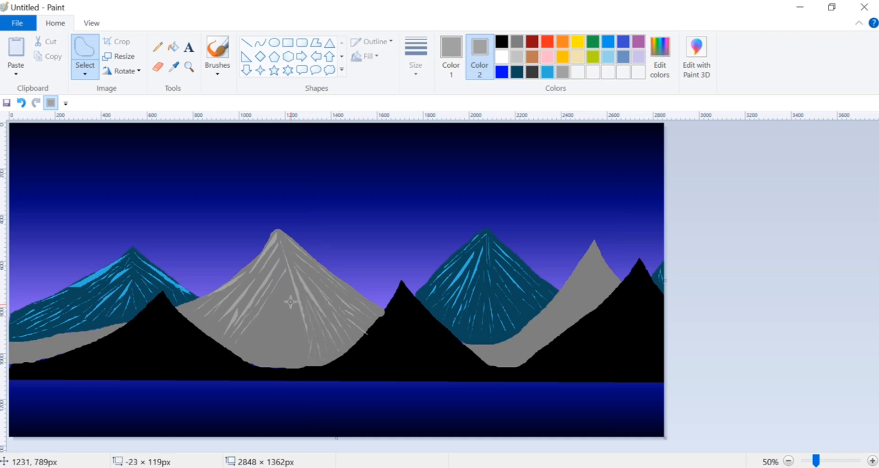
mouse_move(256, 326)
mouse_down()
mouse_move(267, 331)
mouse_move(297, 301)
mouse_move(289, 246)
mouse_up()
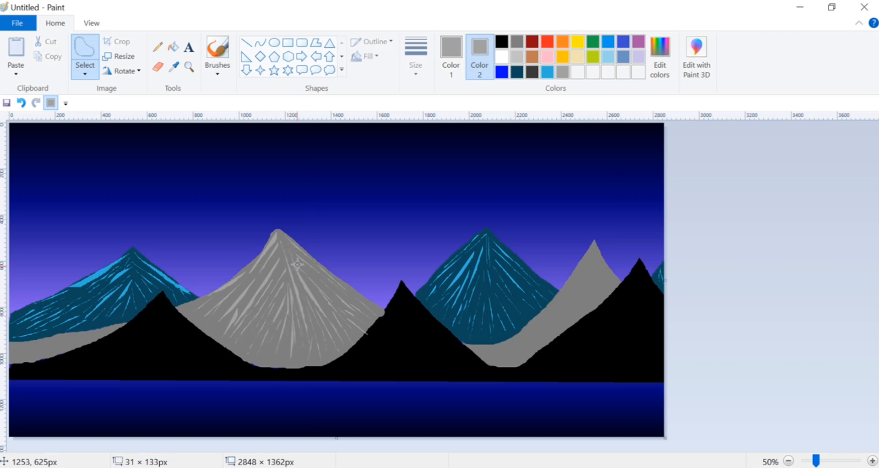
Add light gray streaks along the low gray ridge beneath the leftmost teal mountain.
mouse_move(40, 341)
mouse_down()
mouse_move(10, 357)
mouse_move(33, 358)
mouse_up()
key(Delete)
key(Delete)
key(Delete)
drag(71, 335, 63, 351)
key(Delete)
mouse_move(104, 330)
mouse_down()
mouse_move(44, 344)
mouse_move(55, 339)
mouse_move(31, 353)
mouse_up()
key(Delete)
key(Delete)
key(Delete)
drag(35, 340, 22, 352)
Add short light gray streaks along the bottom center of the central gray mountain.
key(Delete)
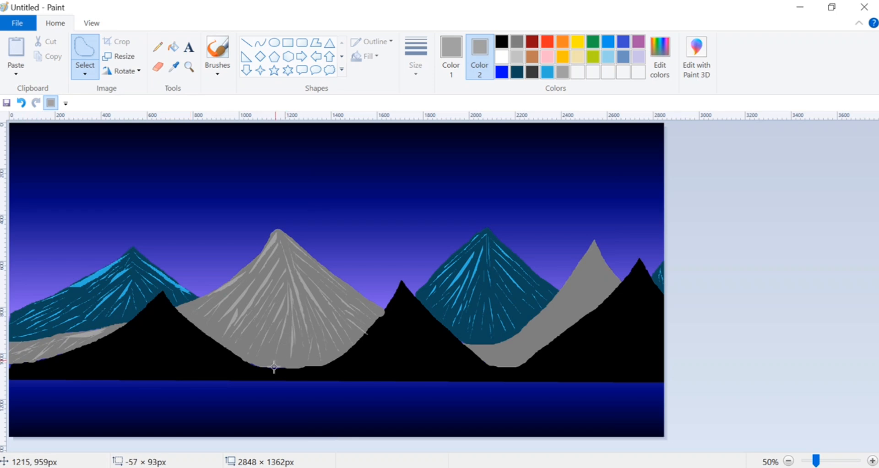
drag(274, 366, 274, 368)
key(Delete)
mouse_move(264, 344)
mouse_down()
mouse_move(252, 362)
mouse_move(306, 362)
mouse_move(298, 361)
mouse_up()
key(Delete)
key(Delete)
key(Delete)
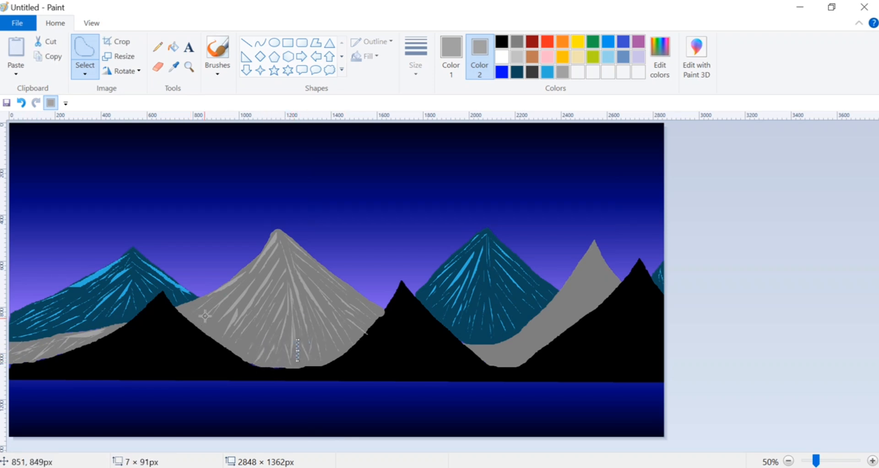
key(Delete)
Fill the remaining gaps on the central gray mountain's left flank, right slope and peak with light gray streaks.
drag(238, 294, 201, 321)
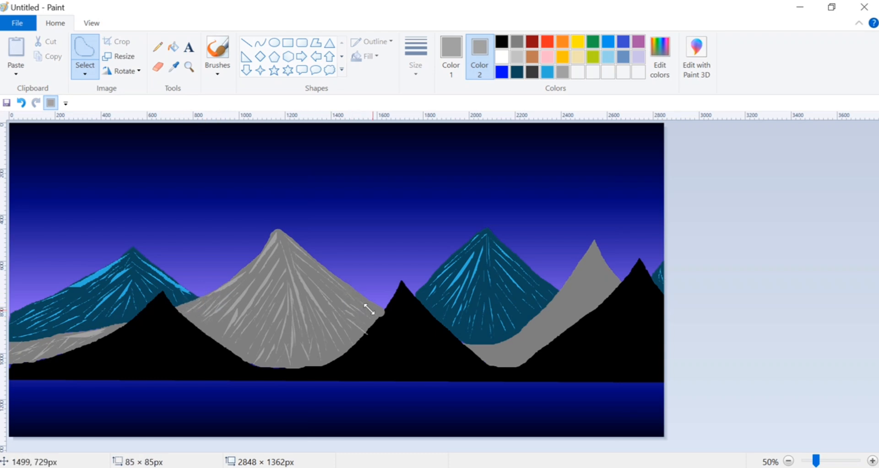
drag(299, 265, 328, 298)
key(Delete)
drag(281, 240, 291, 262)
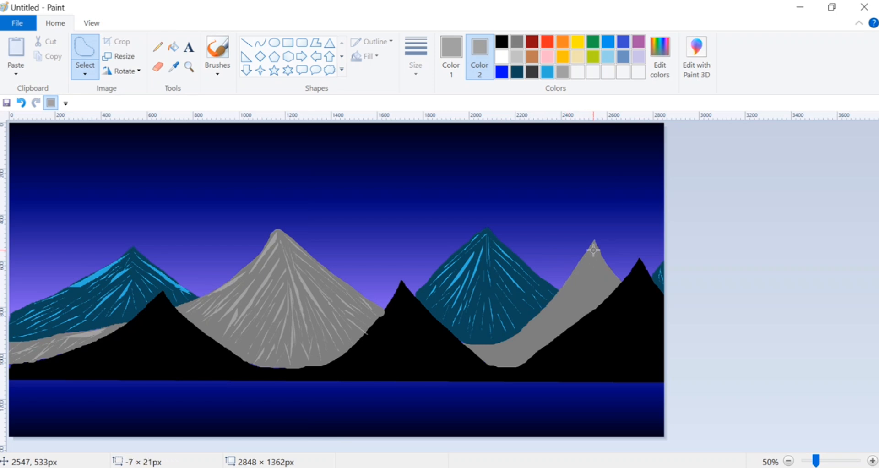
key(Delete)
Add light gray streaks from the peak to the base of the right gray mountain, covering both slopes.
mouse_move(551, 314)
mouse_down()
mouse_move(527, 341)
mouse_move(595, 282)
mouse_move(579, 312)
mouse_move(548, 323)
mouse_up()
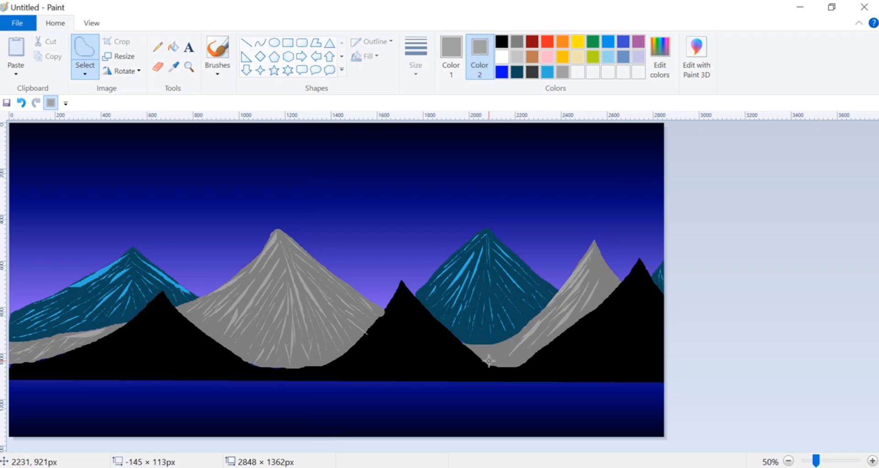
mouse_move(490, 361)
mouse_down()
mouse_move(503, 342)
mouse_move(485, 350)
mouse_move(510, 358)
mouse_move(558, 319)
mouse_up()
mouse_move(595, 249)
mouse_down()
mouse_move(616, 278)
mouse_move(600, 267)
mouse_move(615, 289)
mouse_move(603, 262)
mouse_move(600, 273)
mouse_move(590, 266)
mouse_move(599, 283)
mouse_up()
key(Delete)
key(Delete)
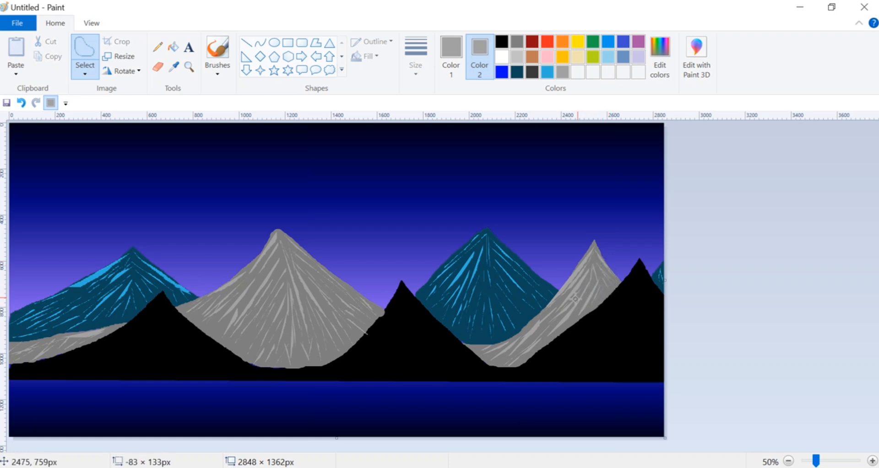
Mix a dark gray from black by raising its luminosity, and set it as Color 2.
click(502, 42)
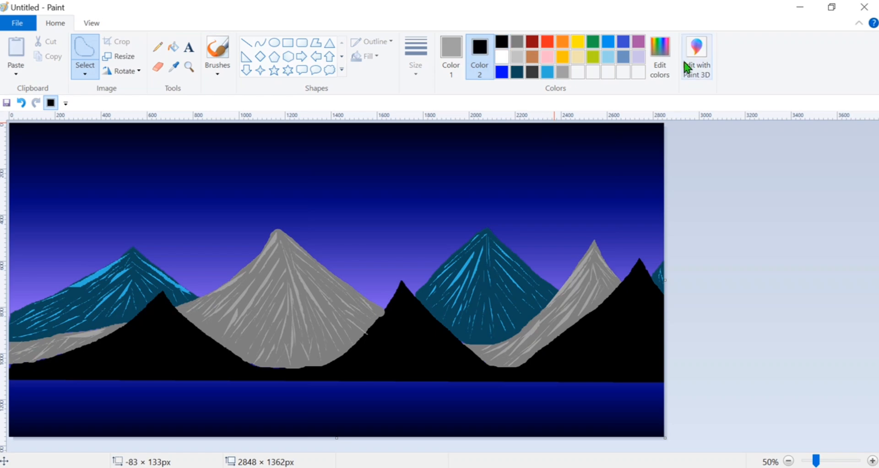
click(660, 50)
click(580, 219)
click(310, 336)
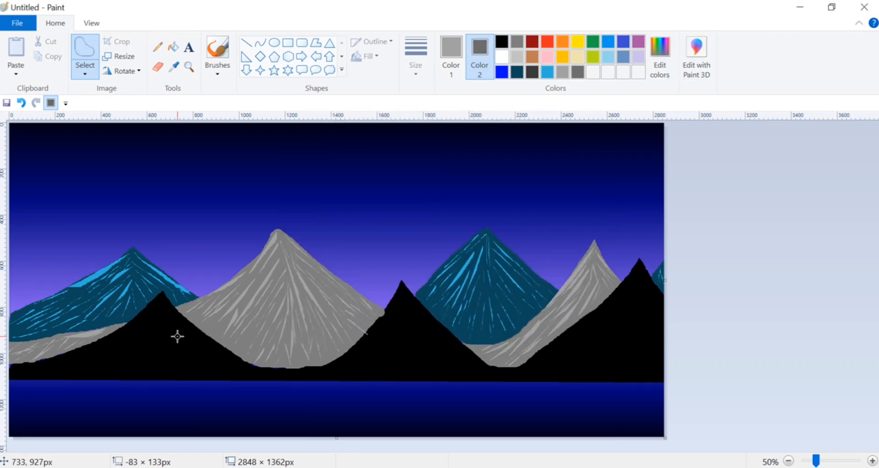
Add thin dark gray streaks along the upper left slope of the leftmost black mountain, undoing and redrawing the first one.
mouse_move(160, 299)
mouse_down()
mouse_move(92, 350)
mouse_move(120, 337)
mouse_up()
key(ctrl+z)
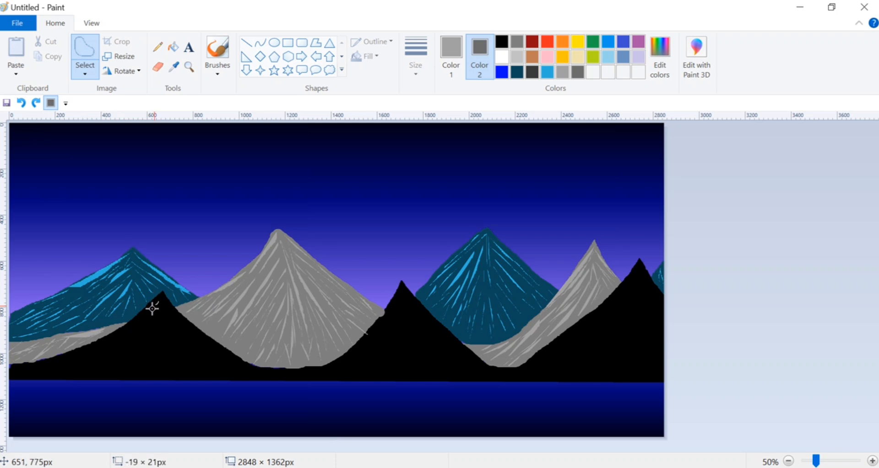
mouse_move(153, 308)
mouse_down()
mouse_move(74, 357)
mouse_move(81, 363)
mouse_up()
key(Delete)
Add dark gray streaks across the lower left base of the leftmost black mountain, reaching the canvas's left edge.
key(Delete)
key(Delete)
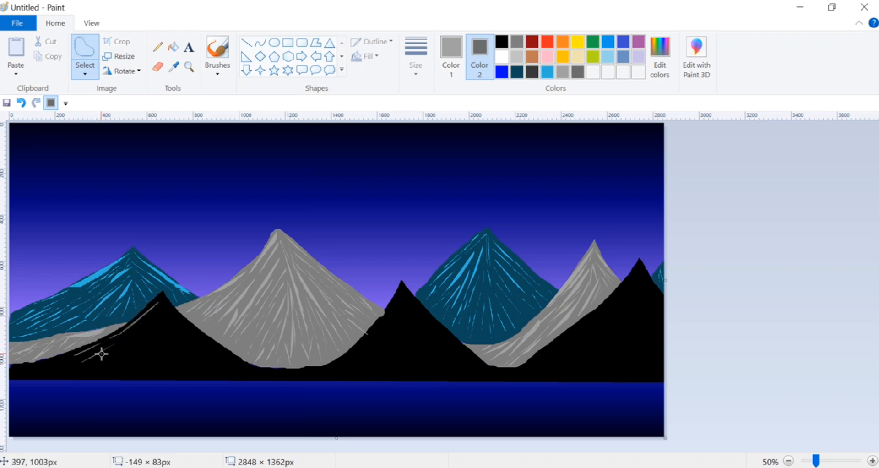
mouse_move(123, 345)
mouse_down()
mouse_move(83, 374)
mouse_move(10, 372)
mouse_up()
Add broader and longer dark gray streaks down the left face of the leftmost black mountain, from near the peak to the base.
key(Delete)
key(Delete)
key(Delete)
key(Delete)
mouse_move(76, 365)
mouse_down()
mouse_move(46, 378)
mouse_move(61, 371)
mouse_up()
key(Delete)
key(Delete)
key(Delete)
drag(132, 330, 101, 354)
key(Delete)
mouse_move(151, 311)
mouse_down()
mouse_move(134, 327)
mouse_move(132, 354)
mouse_move(107, 376)
mouse_up()
key(Delete)
key(Delete)
key(Delete)
Add dark gray streaks down the right slope of the leftmost black mountain, from just below its peak to the base.
key(Delete)
key(Delete)
key(Delete)
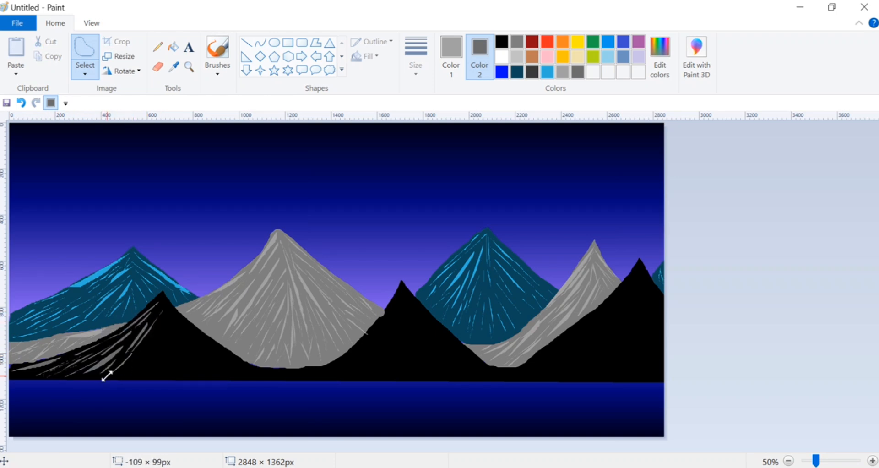
drag(162, 296, 223, 353)
Fill the lower right face and right foot of the leftmost black mountain with short, thin dark gray streaks.
key(Delete)
mouse_move(167, 311)
mouse_down()
mouse_move(205, 352)
mouse_move(200, 370)
mouse_up()
Add slanted dark gray streaks on the lower left-center face of the leftmost black mountain, down to the waterline.
key(Delete)
key(Delete)
mouse_move(172, 331)
mouse_down()
mouse_move(234, 377)
mouse_move(242, 371)
mouse_move(209, 379)
mouse_move(189, 370)
mouse_move(189, 378)
mouse_up()
key(Delete)
key(Delete)
key(Delete)
key(Delete)
key(Delete)
key(Delete)
key(Delete)
key(Delete)
key(Delete)
drag(188, 357, 200, 379)
key(Delete)
mouse_move(156, 327)
mouse_down()
mouse_move(125, 366)
mouse_move(138, 365)
mouse_move(146, 380)
mouse_move(121, 375)
mouse_up()
key(Delete)
key(Delete)
key(Delete)
key(Delete)
Add long, nearly vertical dark gray streaks straight below the leftmost black mountain's peak, down to its base.
key(Delete)
drag(162, 301, 166, 370)
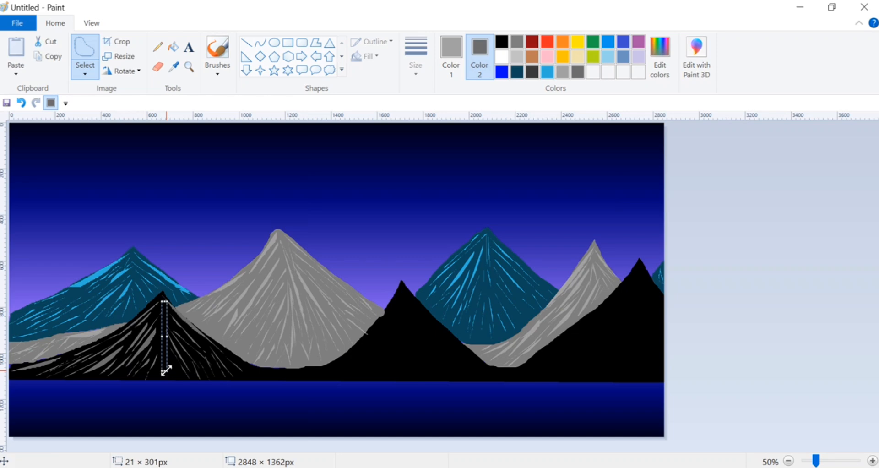
key(Delete)
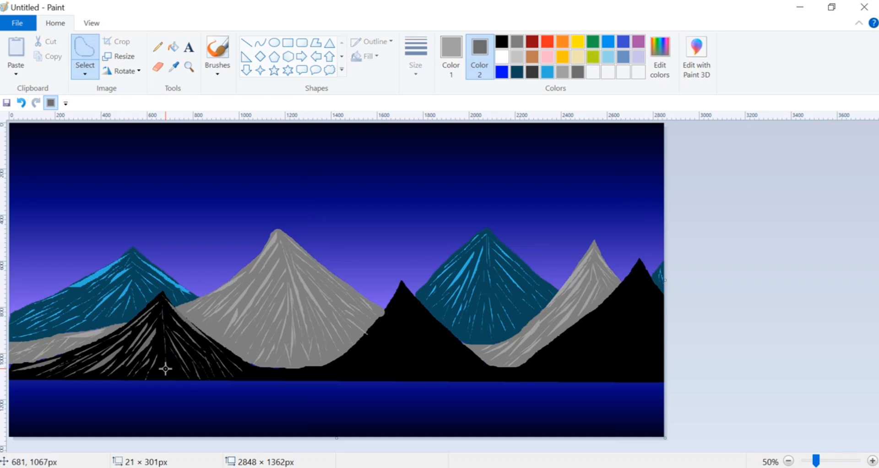
drag(162, 308, 160, 370)
key(Delete)
mouse_move(160, 296)
mouse_down()
mouse_move(155, 345)
mouse_move(173, 377)
mouse_up()
key(Delete)
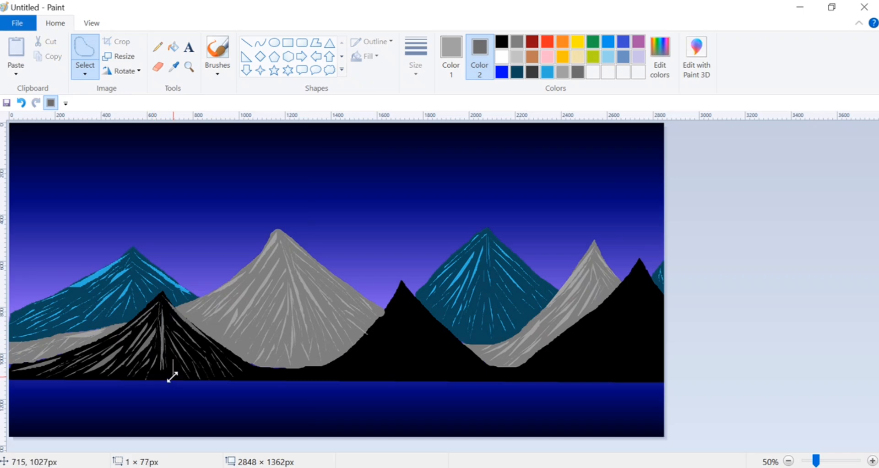
Add broad dark gray streaks down the upper left slope of the middle black mountain.
drag(401, 296, 359, 355)
key(Delete)
drag(397, 317, 370, 362)
key(Delete)
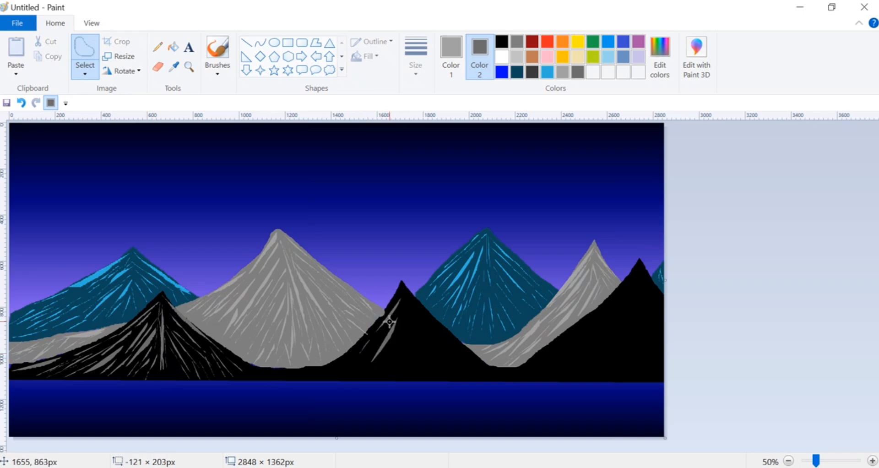
drag(387, 331, 332, 383)
key(Delete)
Add thin dark gray streaks along the lower left foot of the middle black mountain toward the valley, undoing one misplaced streak.
key(Delete)
mouse_move(356, 353)
mouse_down()
mouse_move(320, 384)
mouse_move(305, 384)
mouse_up()
click(21, 101)
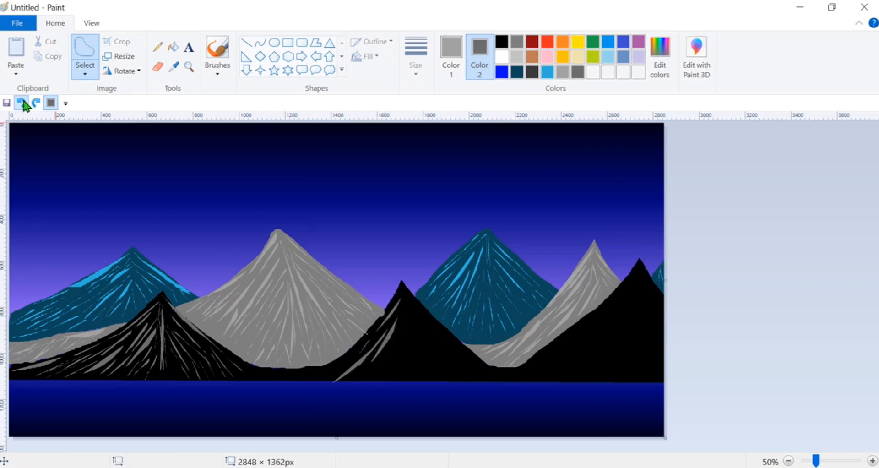
click(21, 102)
mouse_move(360, 354)
mouse_down()
mouse_move(326, 369)
mouse_move(338, 373)
mouse_move(250, 375)
mouse_move(321, 381)
mouse_up()
key(Delete)
key(Delete)
key(Delete)
key(Delete)
key(Delete)
click(21, 102)
key(Delete)
key(Delete)
key(Delete)
key(Delete)
key(Delete)
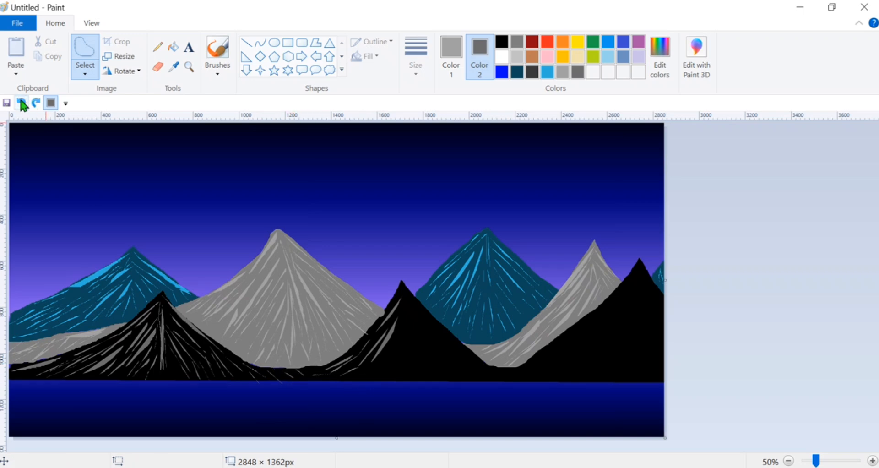
Scatter small dark gray streaks over the low black ridge between the leftmost and middle black mountains.
drag(241, 372, 318, 377)
key(Delete)
key(Delete)
key(Delete)
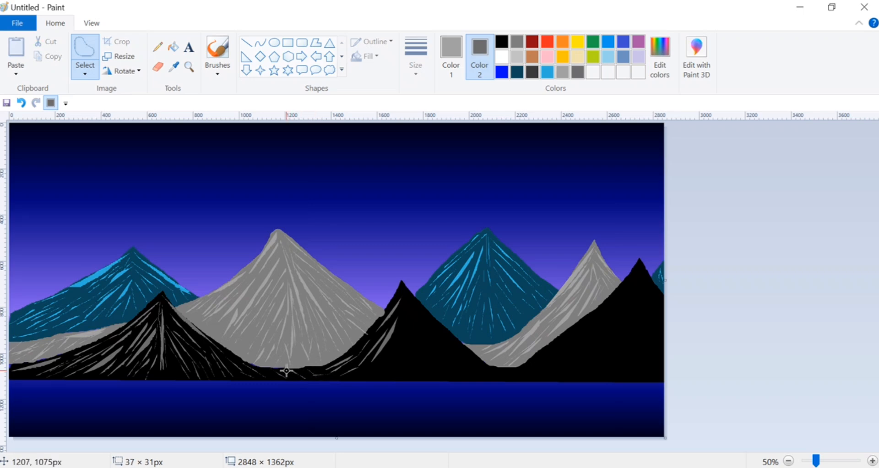
drag(267, 365, 273, 373)
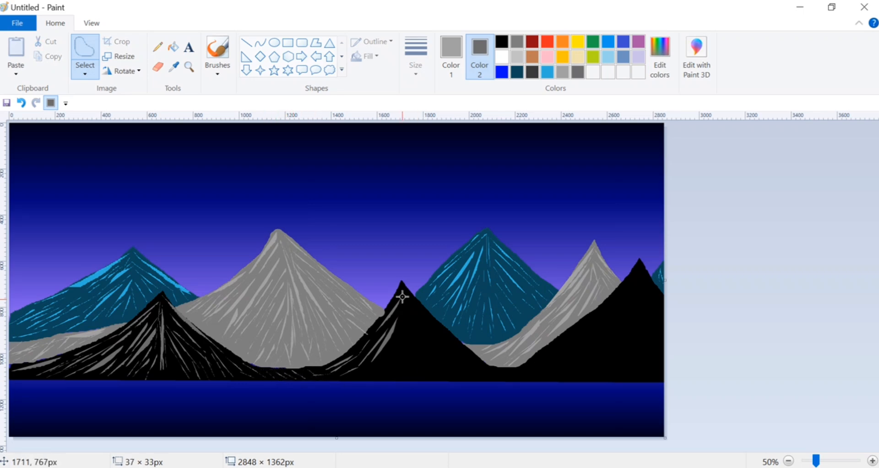
Add dark gray streaks down the right slope of the middle black mountain, from the peak toward its lower right edge.
drag(400, 283, 470, 355)
key(Delete)
drag(413, 309, 451, 354)
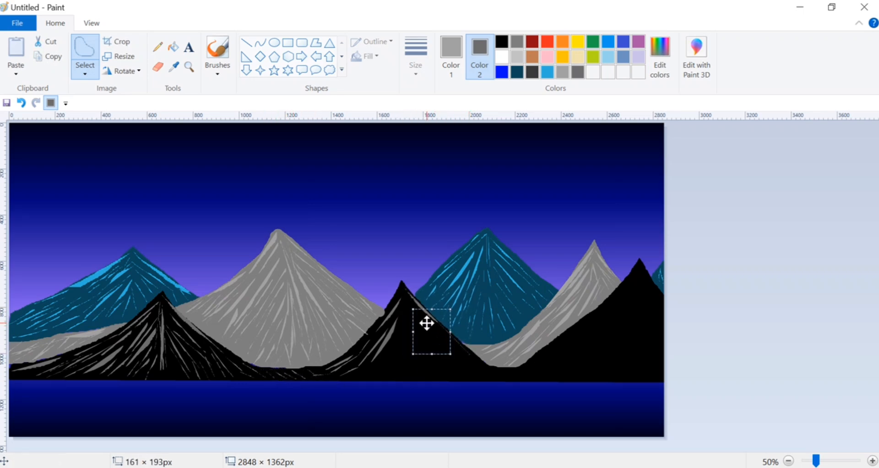
key(Delete)
drag(426, 323, 458, 351)
key(Delete)
drag(407, 306, 434, 347)
key(Delete)
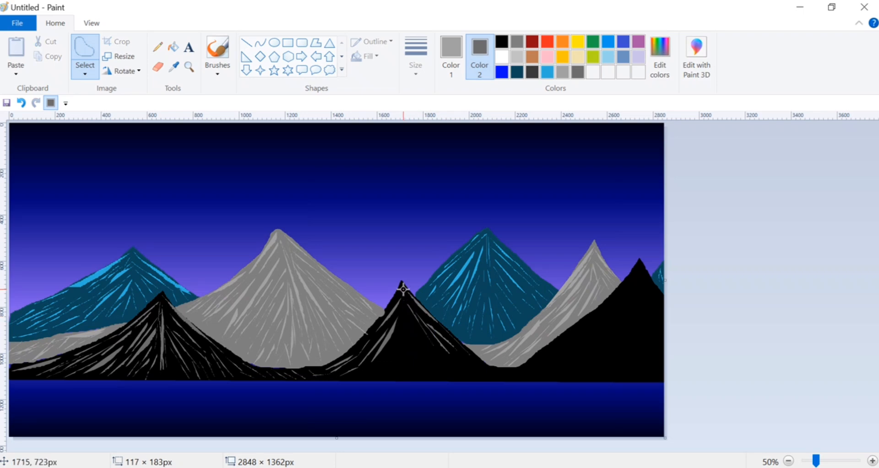
key(Delete)
Add long dark gray streaks from the middle black mountain's peak down its central and right faces.
mouse_move(404, 289)
mouse_down()
mouse_move(405, 334)
mouse_move(386, 350)
mouse_up()
key(Delete)
drag(408, 317, 436, 361)
key(Delete)
key(Delete)
mouse_move(408, 326)
mouse_down()
mouse_move(439, 374)
mouse_move(429, 379)
mouse_up()
Add short, near-vertical dark gray streaks across the center base of the middle black mountain.
key(Delete)
key(Delete)
mouse_move(403, 343)
mouse_down()
mouse_move(398, 378)
mouse_move(404, 366)
mouse_move(419, 375)
mouse_up()
key(Delete)
Add thin dark gray streaks across the lower right foot of the middle black mountain, reaching the waterline.
key(Delete)
drag(408, 349, 408, 375)
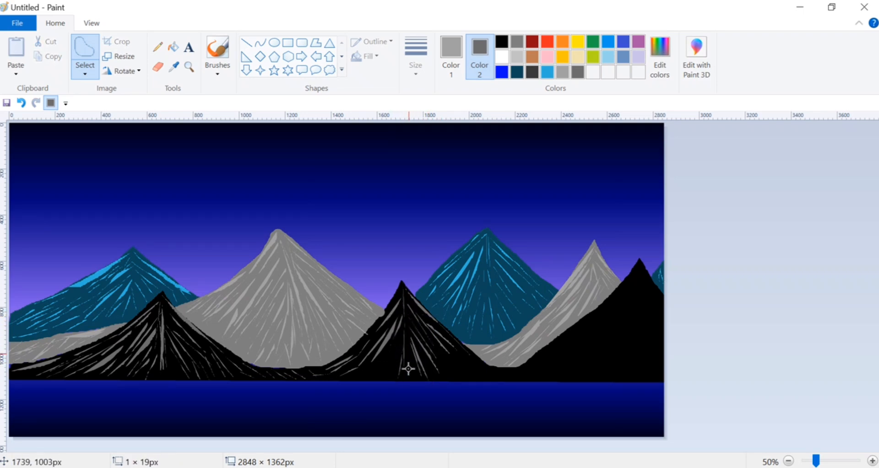
key(Delete)
mouse_move(399, 340)
mouse_down()
mouse_move(367, 374)
mouse_move(393, 374)
mouse_up()
key(Delete)
key(Delete)
key(Delete)
mouse_move(459, 354)
mouse_down()
mouse_move(504, 387)
mouse_move(471, 372)
mouse_move(481, 378)
mouse_up()
key(Delete)
key(Delete)
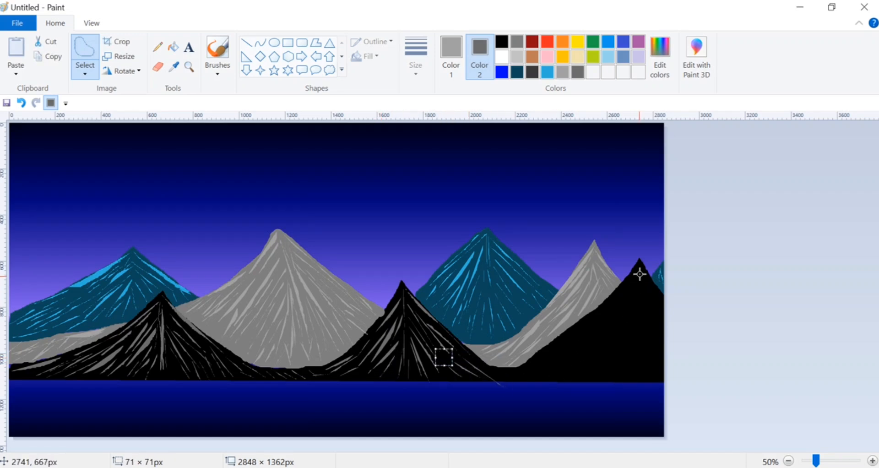
Add dark gray streaks along the upper left edge of the rightmost black mountain, from near the peak to the valley.
mouse_move(638, 271)
mouse_down()
mouse_move(541, 363)
mouse_move(498, 374)
mouse_move(493, 366)
mouse_up()
key(Delete)
key(Delete)
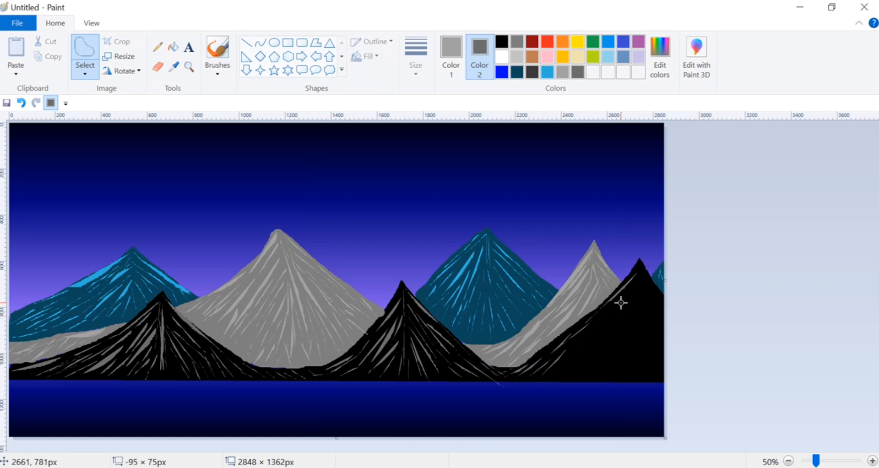
drag(621, 302, 582, 339)
key(Delete)
Add further dark gray streaks across the left face of the rightmost black mountain, down to its lower left base.
mouse_move(632, 285)
mouse_down()
mouse_move(594, 345)
mouse_move(618, 315)
mouse_up()
key(Delete)
key(Delete)
mouse_move(575, 357)
mouse_down()
mouse_move(571, 342)
mouse_move(571, 369)
mouse_move(594, 351)
mouse_up()
key(Delete)
key(Delete)
drag(554, 377, 551, 380)
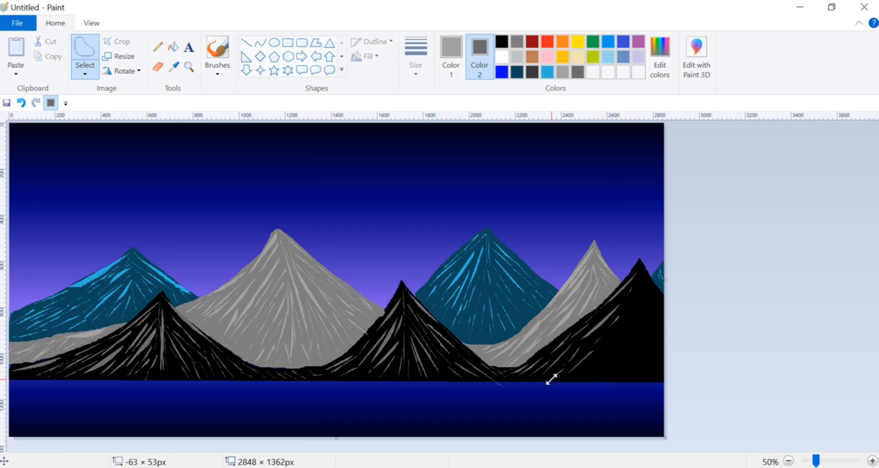
Add thin dark gray streaks down the right face of the rightmost black mountain, reaching the canvas's right edge.
key(Delete)
mouse_move(641, 269)
mouse_down()
mouse_move(656, 306)
mouse_move(646, 274)
mouse_move(663, 302)
mouse_move(652, 287)
mouse_move(658, 321)
mouse_move(644, 289)
mouse_move(663, 356)
mouse_up()
key(Delete)
key(Delete)
key(Delete)
key(Delete)
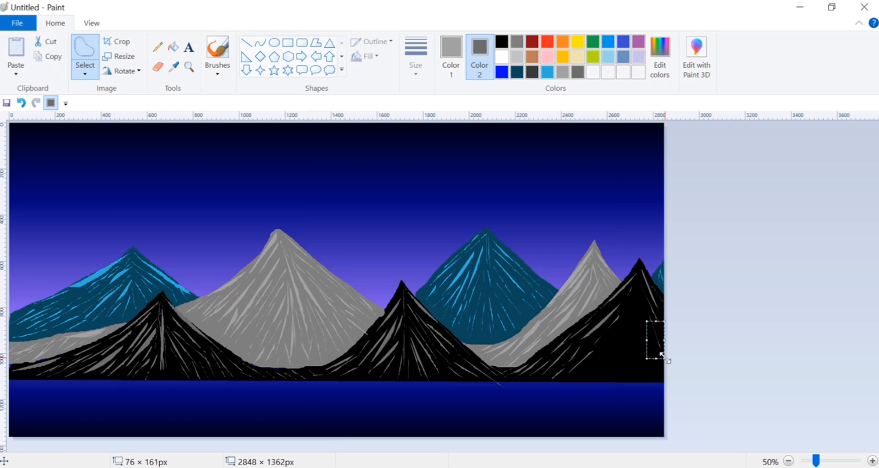
key(Delete)
drag(647, 308, 663, 371)
key(Delete)
Add dark gray streaks down the central face of the rightmost black mountain, below its peak.
key(Delete)
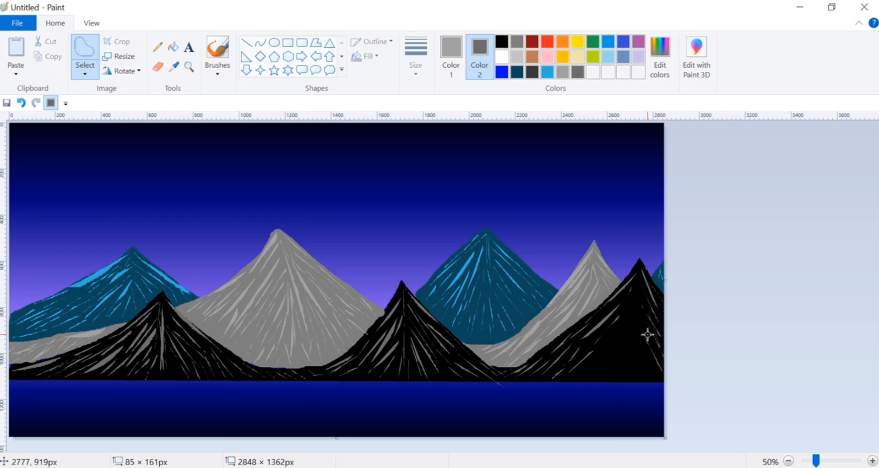
drag(648, 335, 663, 364)
key(Delete)
mouse_move(631, 317)
mouse_down()
mouse_move(660, 378)
mouse_move(589, 370)
mouse_move(614, 331)
mouse_move(618, 343)
mouse_move(632, 296)
mouse_move(648, 347)
mouse_up()
key(Delete)
key(Delete)
key(Delete)
Fill the remaining center and lower left-center area of the rightmost black mountain with dark gray streaks down to the base.
key(Delete)
key(Delete)
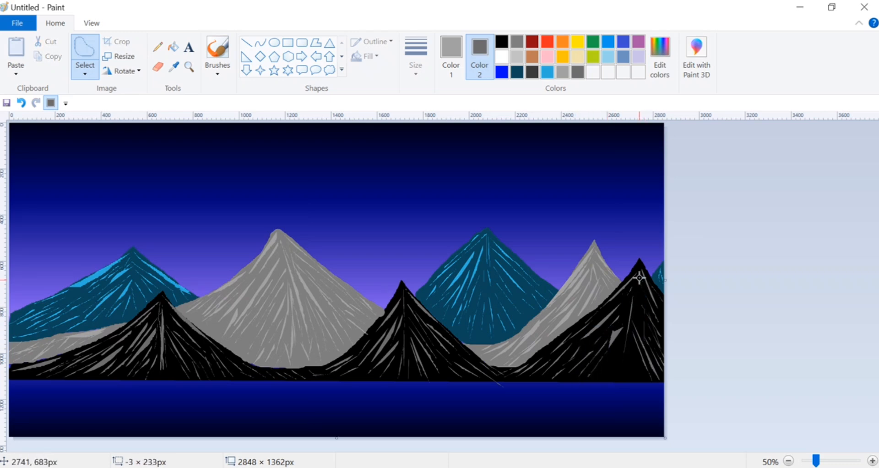
drag(640, 293, 642, 330)
key(Delete)
mouse_move(639, 265)
mouse_down()
mouse_move(637, 377)
mouse_move(622, 377)
mouse_move(617, 353)
mouse_move(609, 373)
mouse_up()
key(Delete)
key(Delete)
key(Delete)
key(Delete)
drag(626, 351, 615, 373)
key(Delete)
mouse_move(632, 301)
mouse_down()
mouse_move(620, 329)
mouse_move(629, 352)
mouse_move(626, 329)
mouse_up()
key(Delete)
key(Delete)
key(Delete)
Switch to the brush and set both Color 1 and Color 2 to black.
click(218, 47)
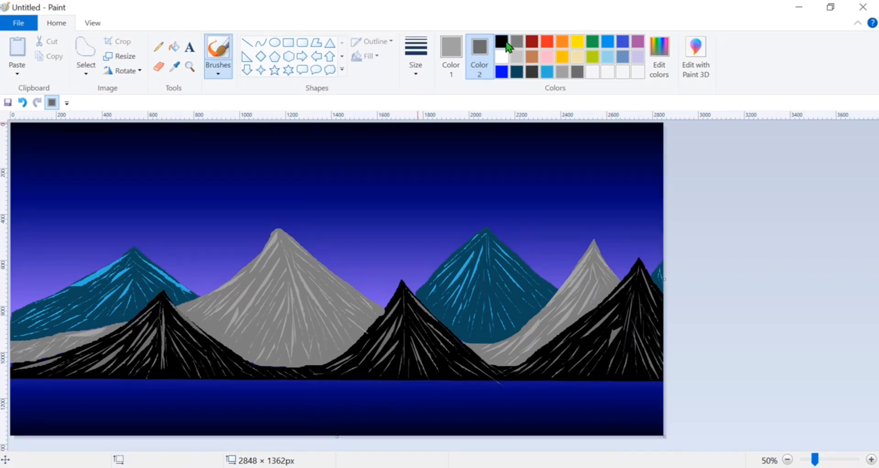
click(504, 43)
click(452, 50)
click(503, 44)
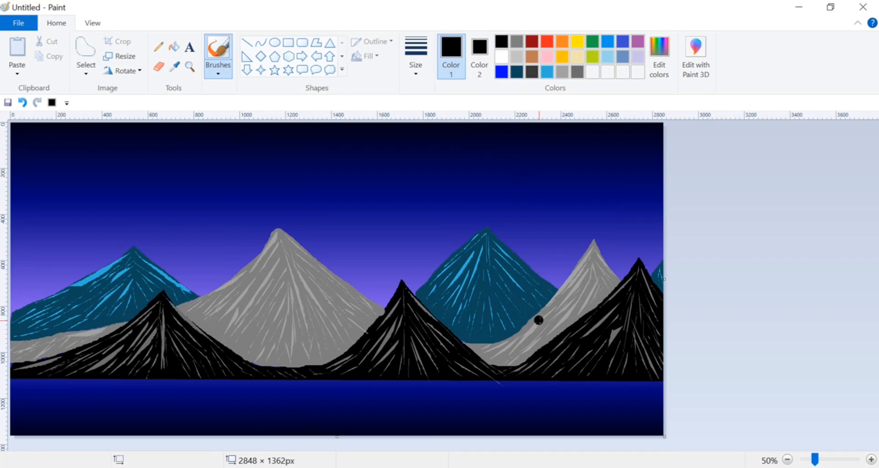
Paint low black land banks rising toward the edges in the canvas's lower right and lower left corners.
drag(472, 430, 486, 429)
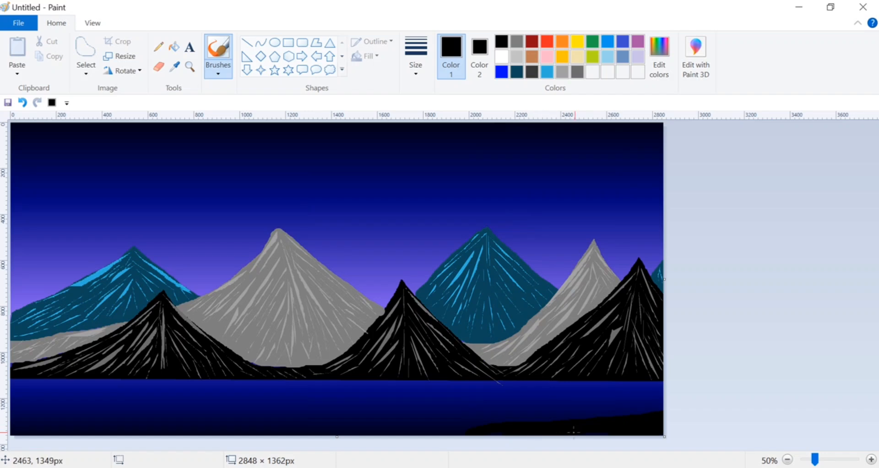
drag(620, 416, 663, 409)
click(85, 423)
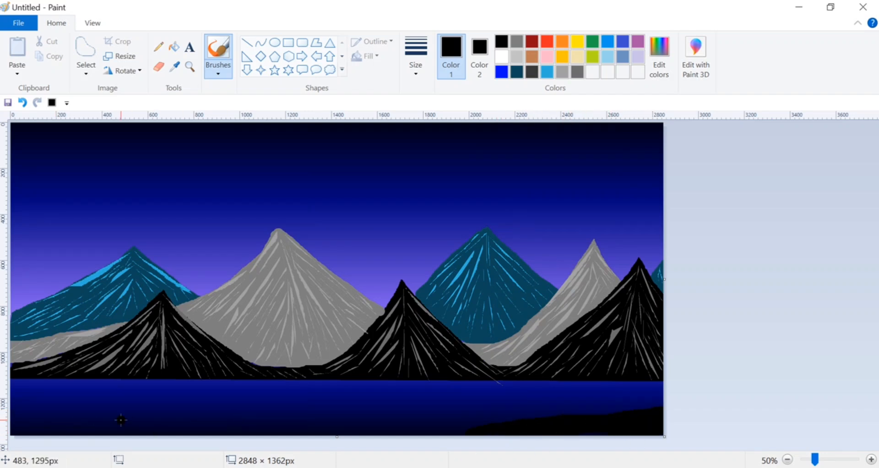
drag(13, 402, 47, 416)
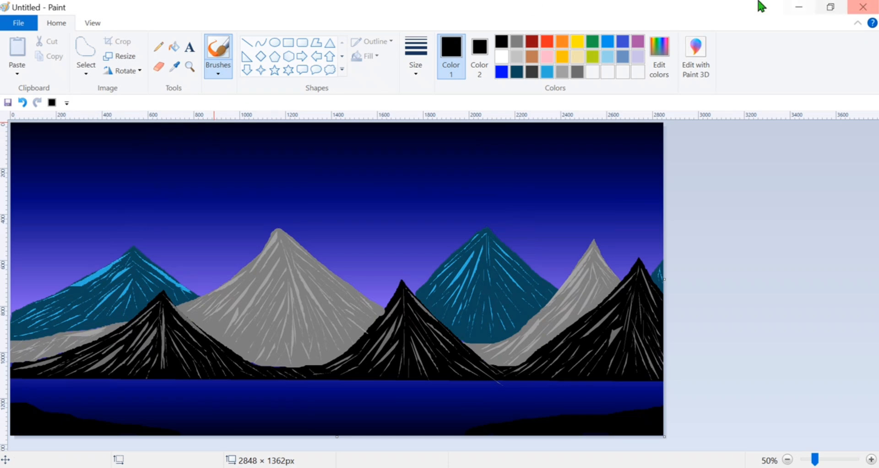
Draw a black curve-shape trunk from the top edge to the lower left bank and thicken its line considerably.
click(247, 42)
click(416, 55)
click(426, 176)
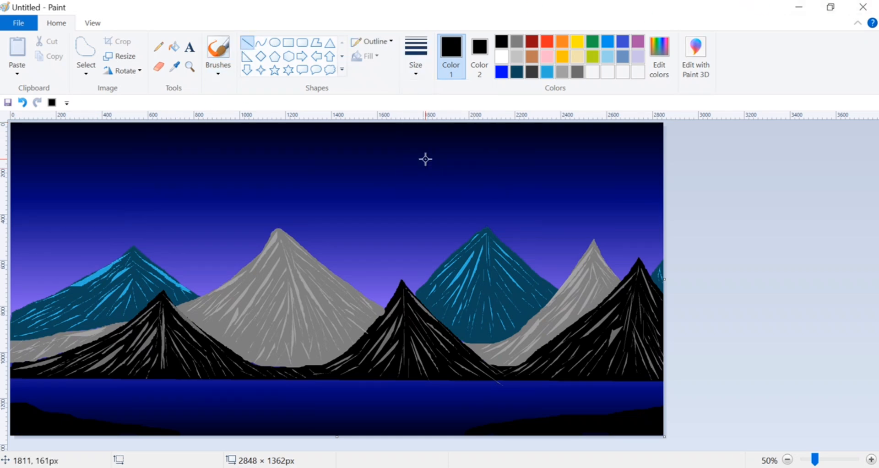
click(261, 42)
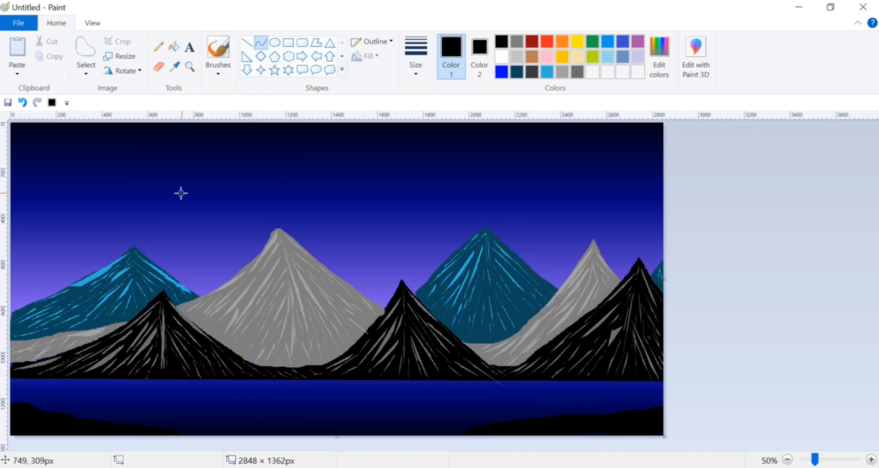
drag(101, 127, 50, 419)
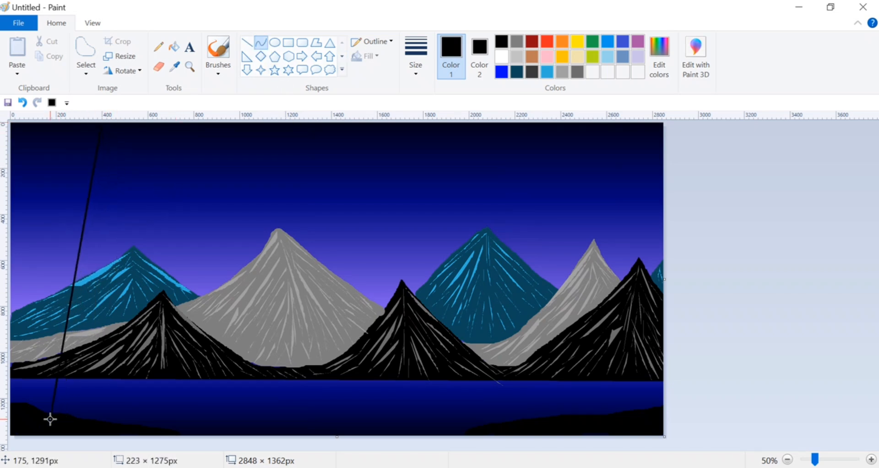
key(ctrl+plus)
key(ctrl+plus)
key(ctrl+plus)
key(ctrl+plus)
key(ctrl+plus)
key(ctrl+plus)
key(ctrl+plus)
key(ctrl+plus)
key(ctrl+plus)
key(ctrl+plus)
key(ctrl+plus)
key(ctrl+plus)
key(ctrl+plus)
key(ctrl+plus)
key(ctrl+plus)
key(ctrl+plus)
key(ctrl+plus)
key(ctrl+plus)
key(ctrl+plus)
key(ctrl+plus)
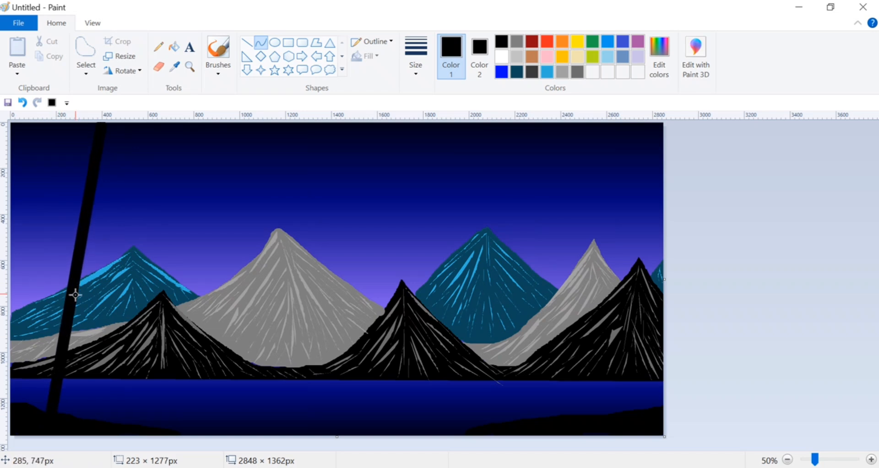
Undo the trunk curve, redraw it about 261 × 1281 px bowed to the right, and add a second bowed trunk beside it on the left bank.
mouse_move(71, 312)
mouse_down()
mouse_move(58, 335)
mouse_move(64, 317)
mouse_up()
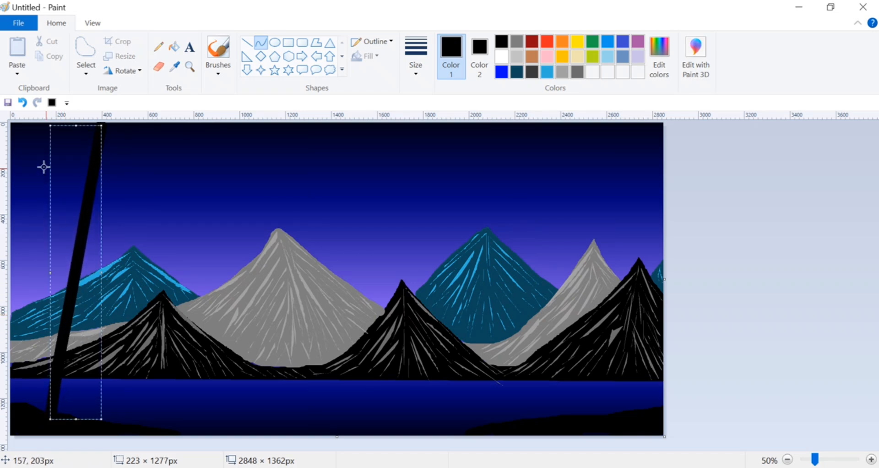
click(22, 101)
drag(103, 126, 43, 414)
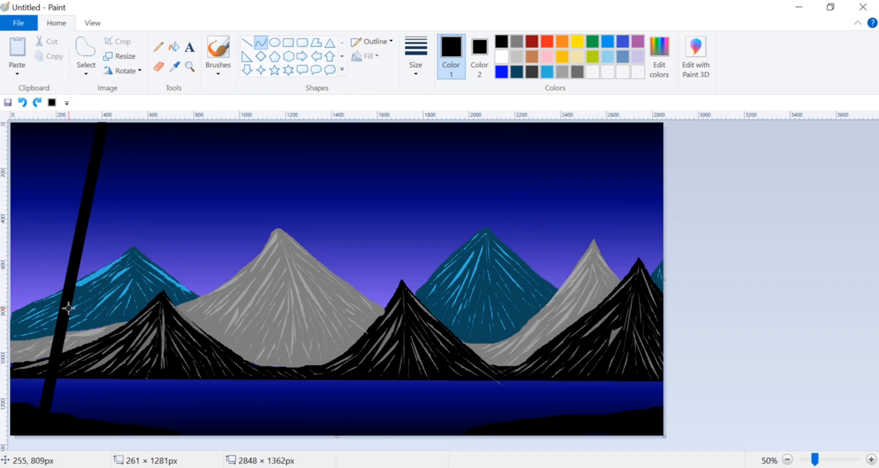
drag(68, 308, 86, 340)
click(771, 300)
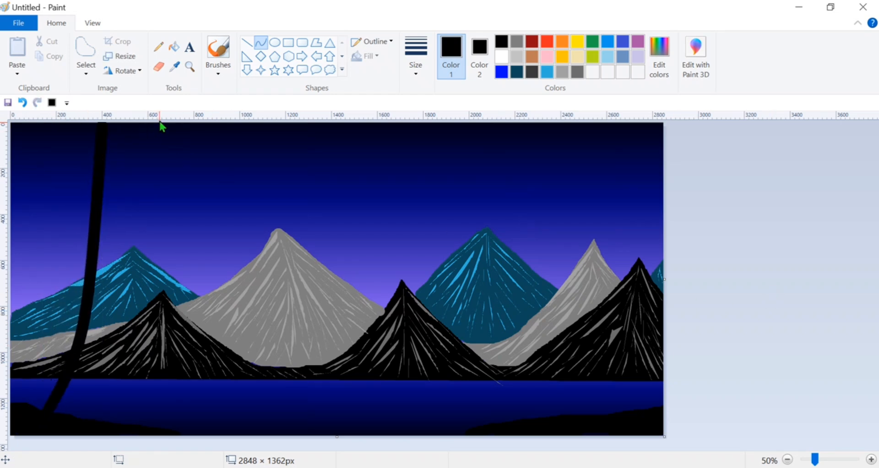
drag(163, 127, 122, 354)
click(811, 324)
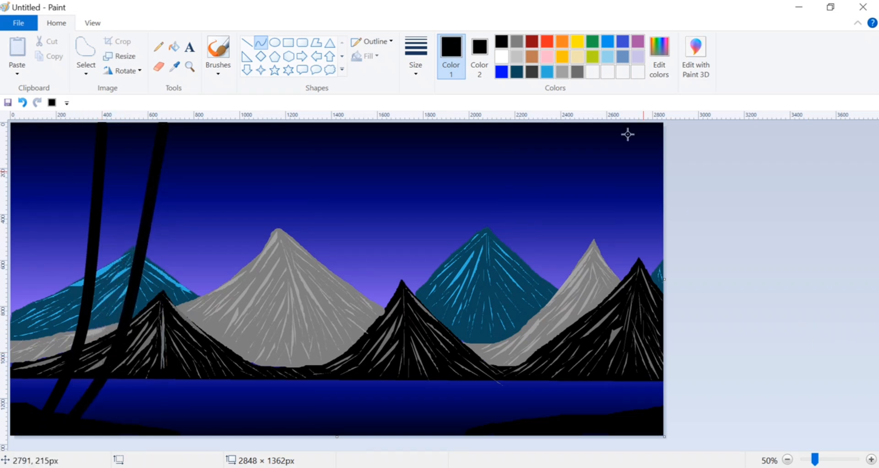
Draw two thick black trunks, about 157 × 1319 px and 309 × 1313 px, from the top edge to the right bank, bowed to the left.
drag(585, 122, 621, 427)
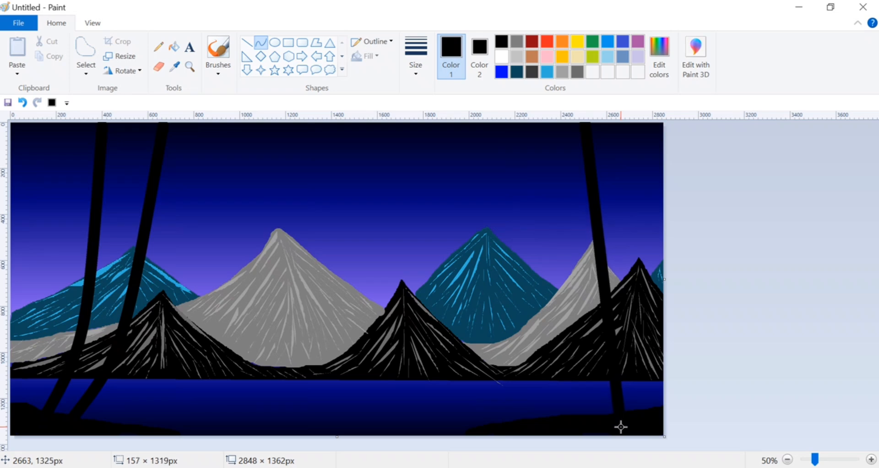
drag(617, 383, 572, 331)
click(719, 293)
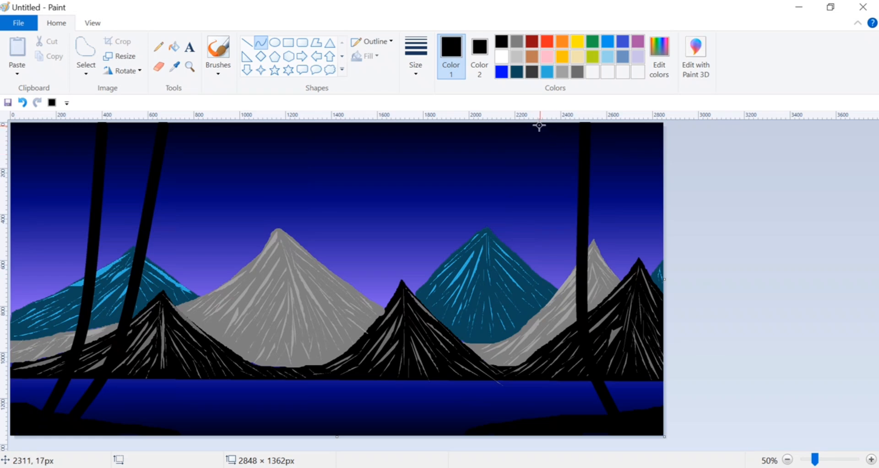
mouse_move(517, 124)
mouse_down()
mouse_move(563, 408)
mouse_move(586, 426)
mouse_up()
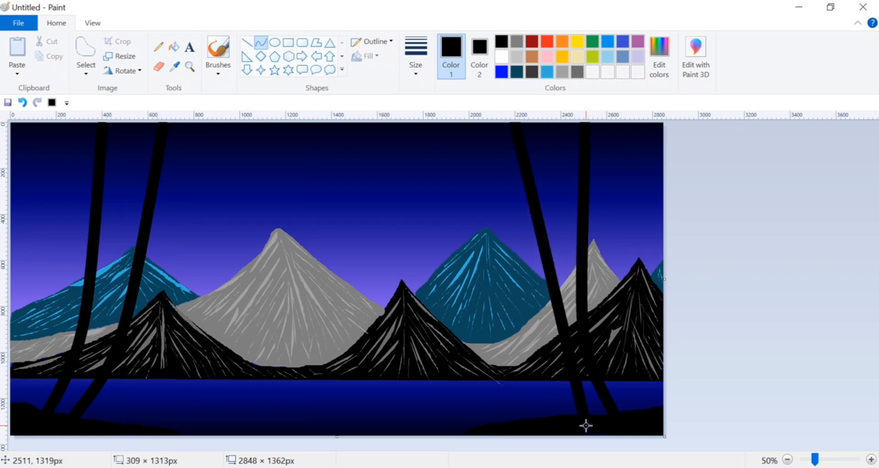
drag(566, 338, 527, 364)
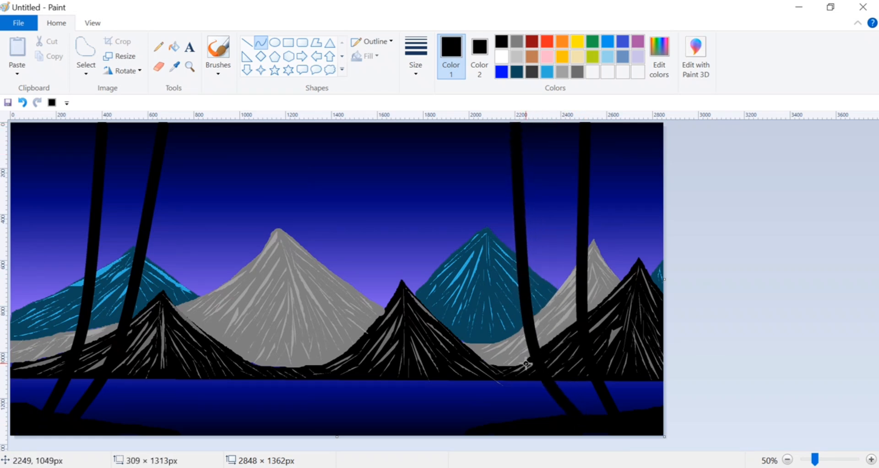
click(527, 364)
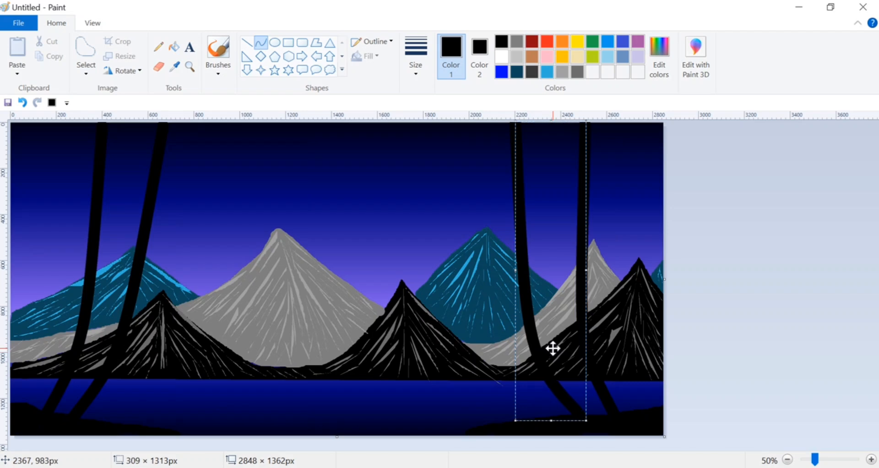
Widen the bases of the right-bank trunks with black Brush strokes where they meet the ground.
click(477, 225)
click(220, 76)
click(222, 95)
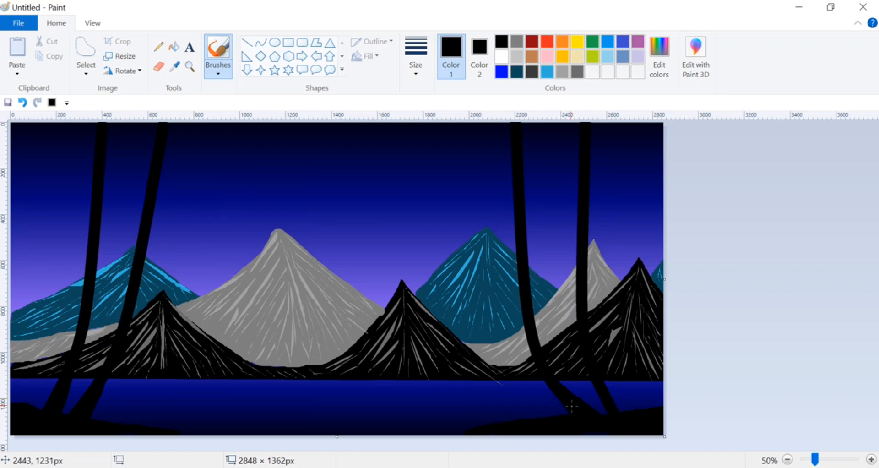
mouse_move(607, 380)
mouse_down()
mouse_move(605, 391)
mouse_move(629, 412)
mouse_up()
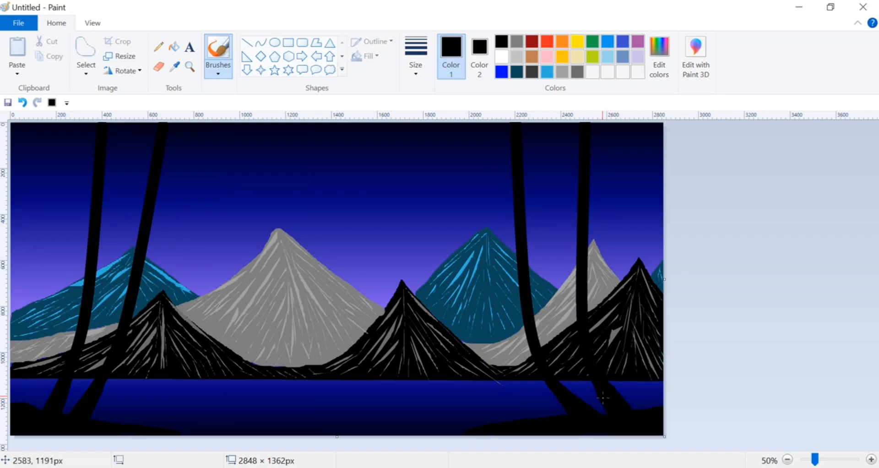
Paint the first black branches with the Oil brush, two on each of the two inner trunks.
click(217, 68)
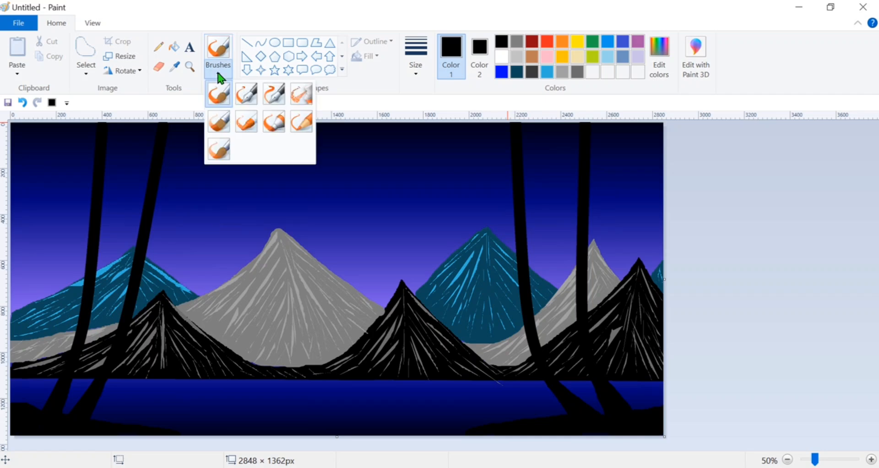
click(219, 125)
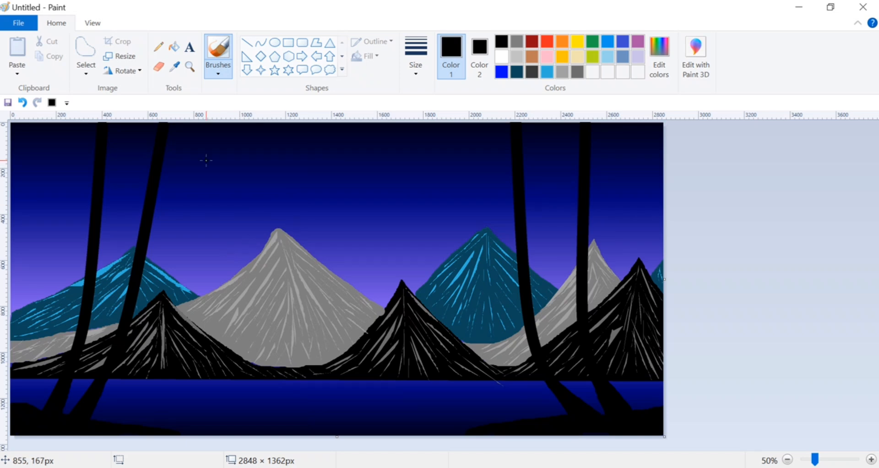
drag(223, 145, 150, 212)
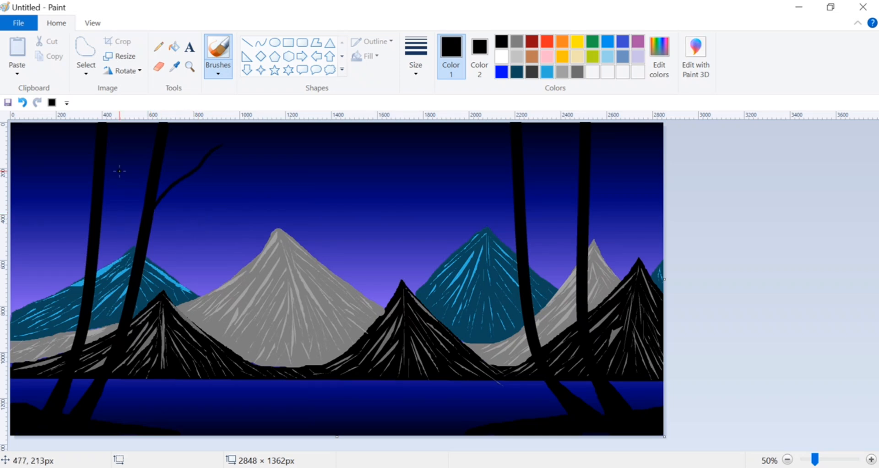
drag(116, 155, 140, 239)
drag(467, 177, 521, 227)
drag(557, 151, 523, 250)
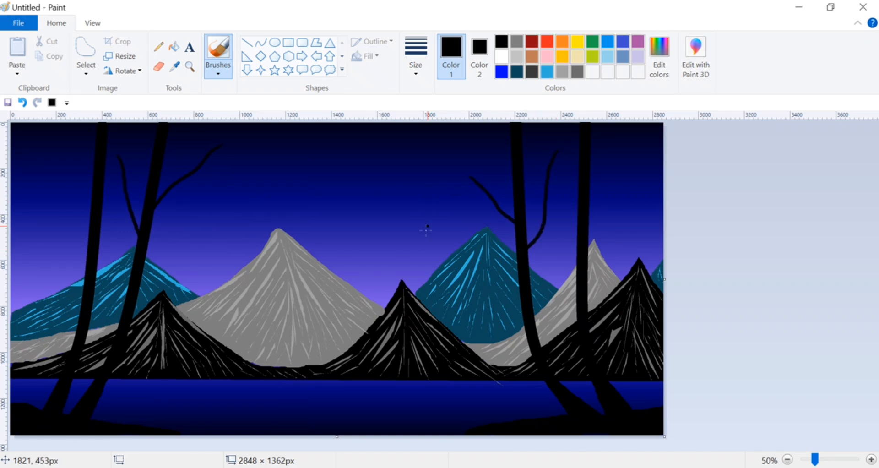
Add forked black twigs and further branches reaching toward the canvas center from the right bank's inner trunk.
drag(486, 181, 498, 203)
drag(459, 140, 473, 178)
drag(424, 197, 488, 198)
drag(441, 216, 476, 196)
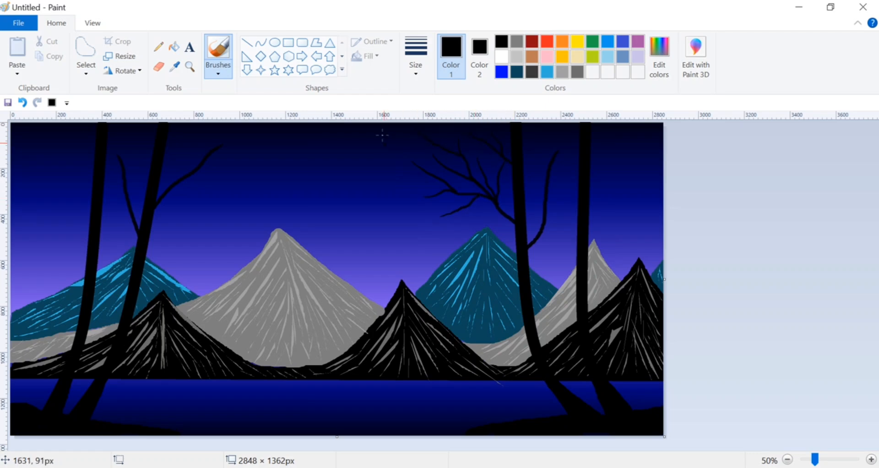
drag(369, 183, 440, 181)
Paint forked black branches between the two right-bank trunks and outward from the outer trunk to the canvas edge.
drag(568, 198, 544, 232)
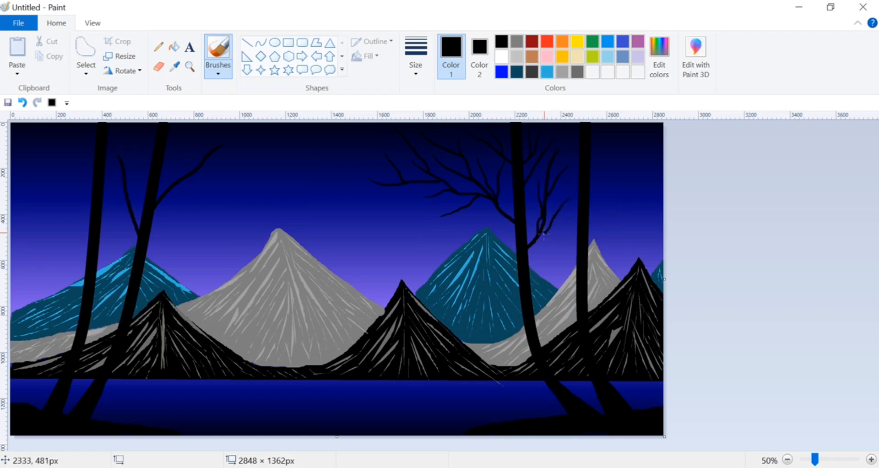
mouse_move(533, 197)
mouse_down()
mouse_move(525, 225)
mouse_move(559, 232)
mouse_move(527, 268)
mouse_up()
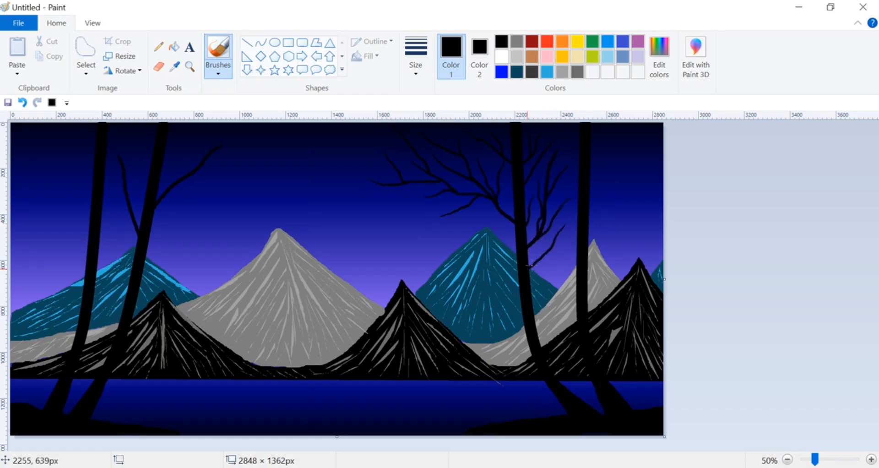
drag(571, 237, 551, 248)
mouse_move(591, 195)
mouse_down()
mouse_move(604, 177)
mouse_move(591, 218)
mouse_up()
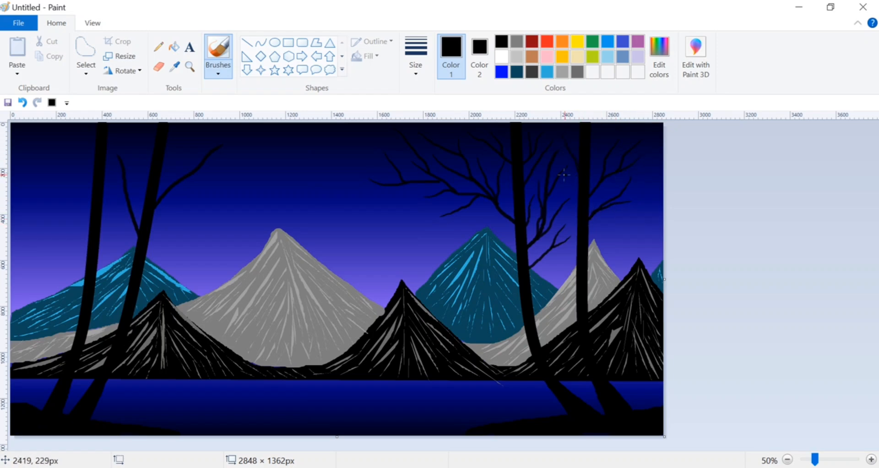
drag(565, 193, 578, 223)
mouse_move(654, 203)
mouse_down()
mouse_move(628, 186)
mouse_move(663, 183)
mouse_move(638, 195)
mouse_move(658, 137)
mouse_move(628, 181)
mouse_move(647, 216)
mouse_move(606, 212)
mouse_up()
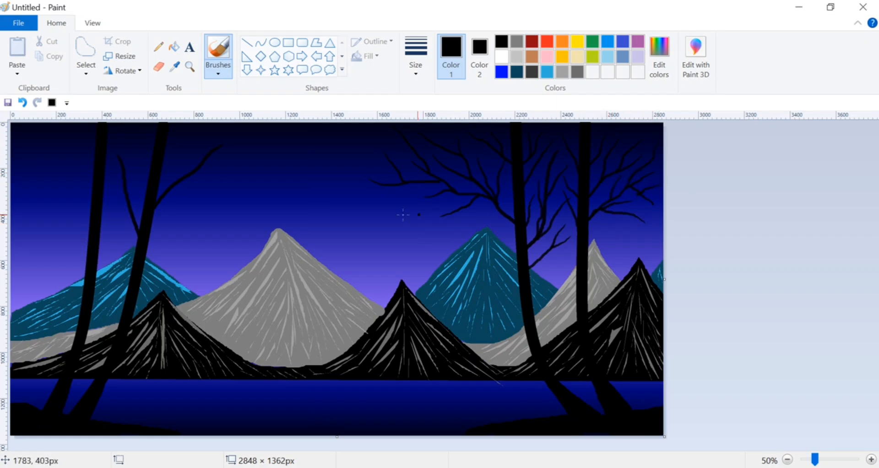
Paint forked black branches and fine twigs on both sides of the two left-bank trunks.
drag(39, 135, 93, 217)
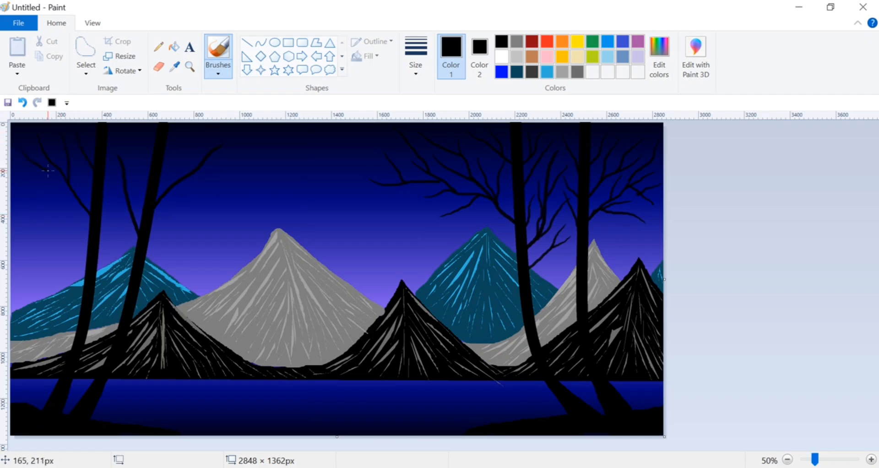
drag(40, 193, 69, 199)
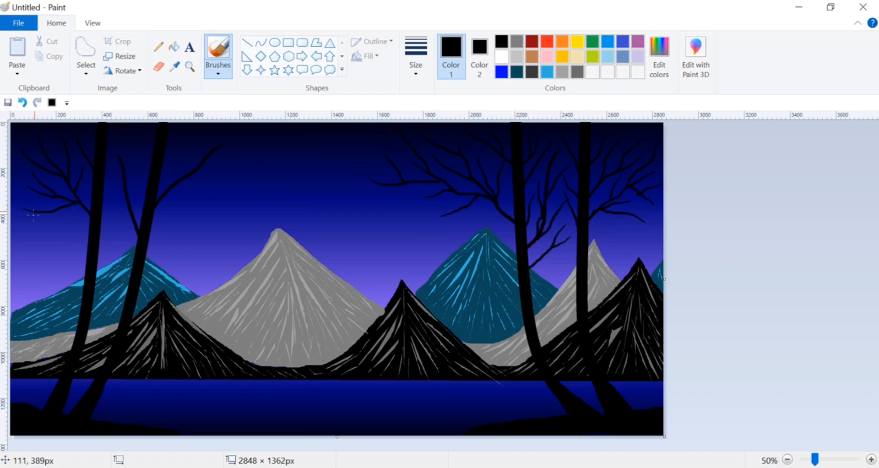
drag(21, 237, 79, 203)
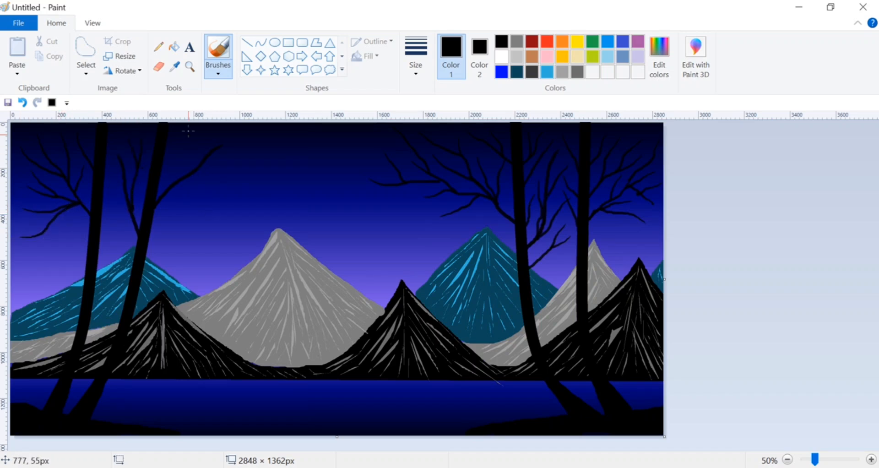
drag(250, 178, 184, 190)
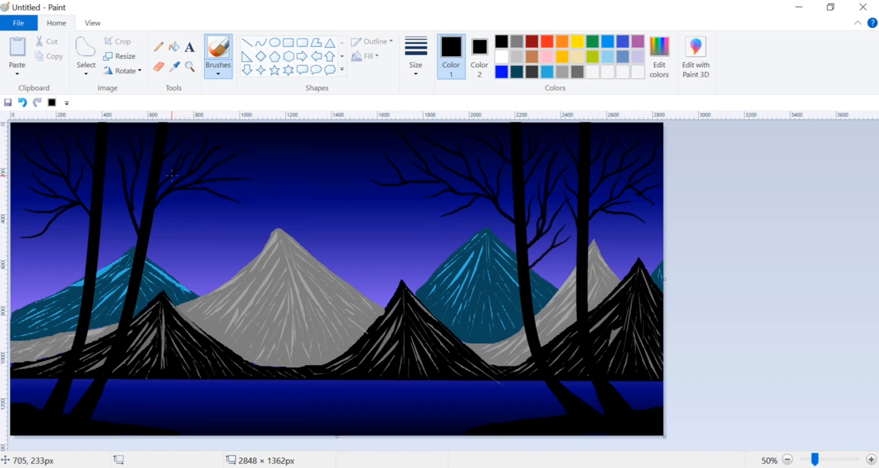
mouse_move(255, 182)
mouse_down()
mouse_move(217, 194)
mouse_move(188, 189)
mouse_up()
mouse_move(191, 236)
mouse_down()
mouse_move(189, 217)
mouse_move(159, 199)
mouse_up()
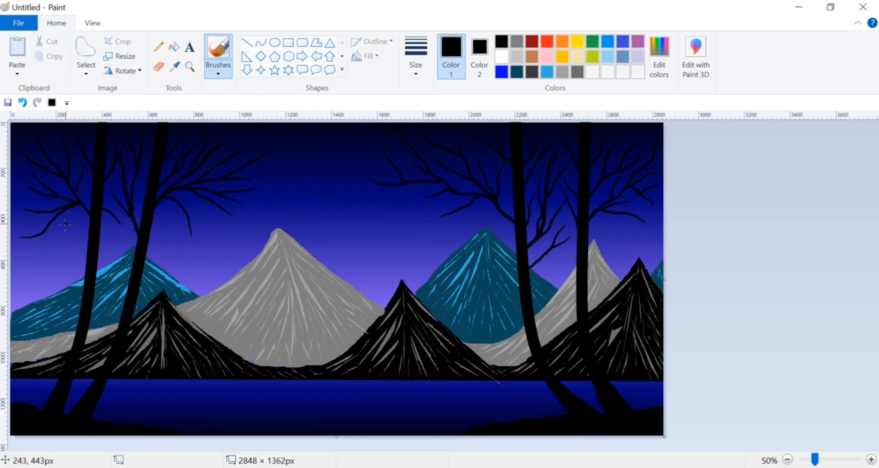
mouse_move(21, 221)
mouse_down()
mouse_move(45, 228)
mouse_move(70, 206)
mouse_up()
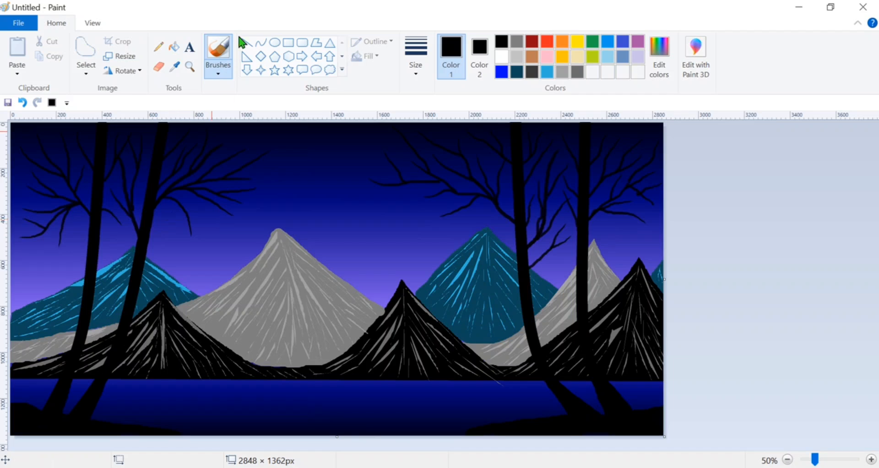
Draw a white solid-filled ellipse about 245 × 277 px in the sky with white as both colors.
click(277, 41)
click(501, 57)
click(479, 55)
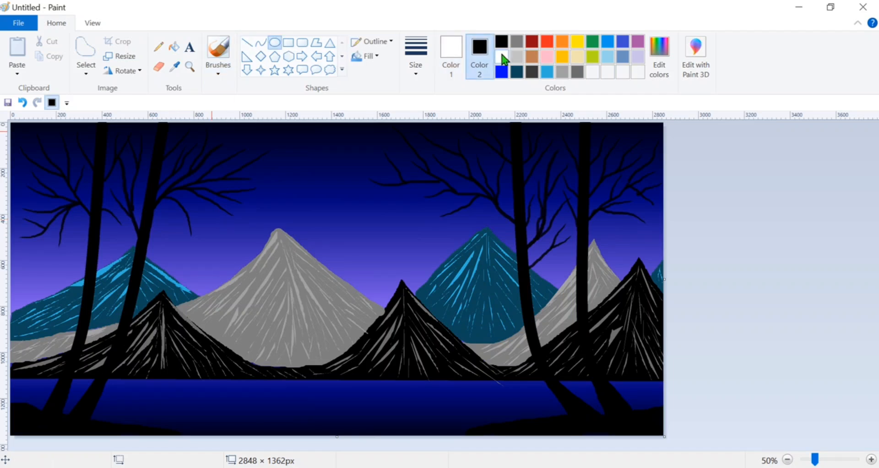
click(501, 57)
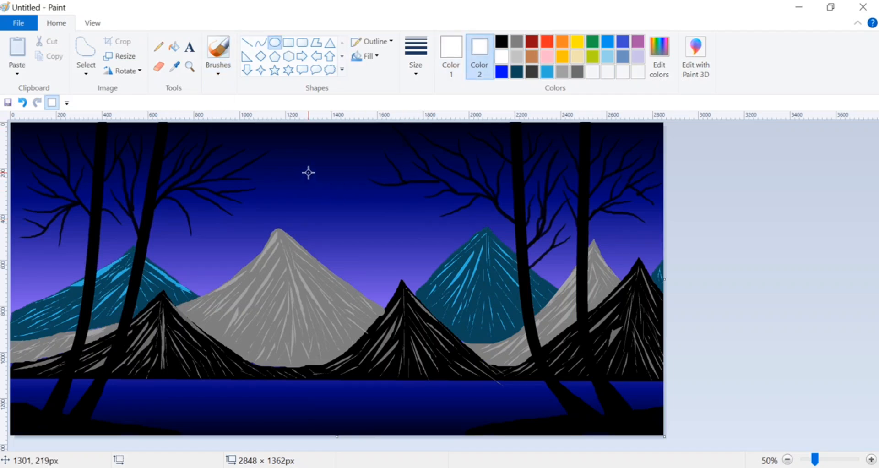
drag(301, 162, 358, 225)
click(370, 90)
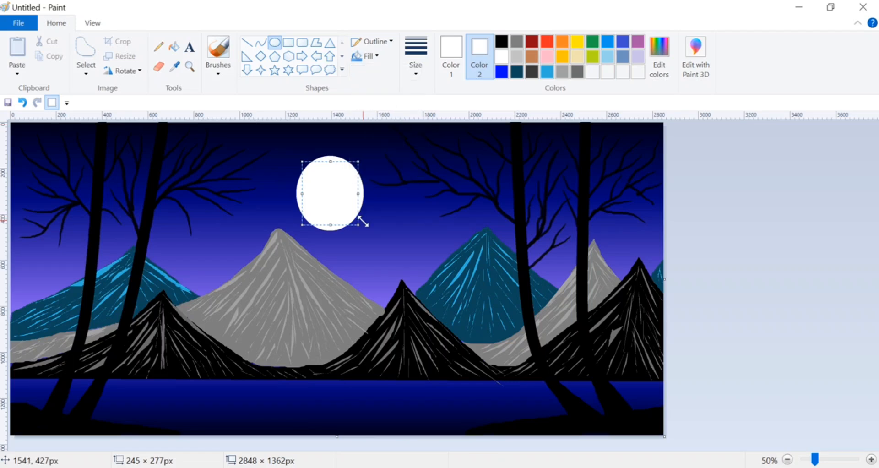
Resize the moon to about 303 × 299 px and place it above the gap between the large gray and teal mountains.
drag(358, 224, 388, 239)
drag(364, 219, 345, 214)
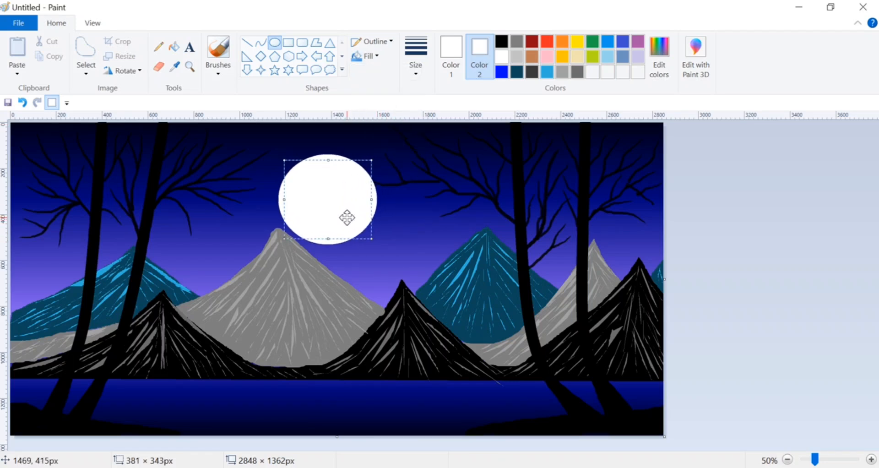
drag(374, 158, 392, 228)
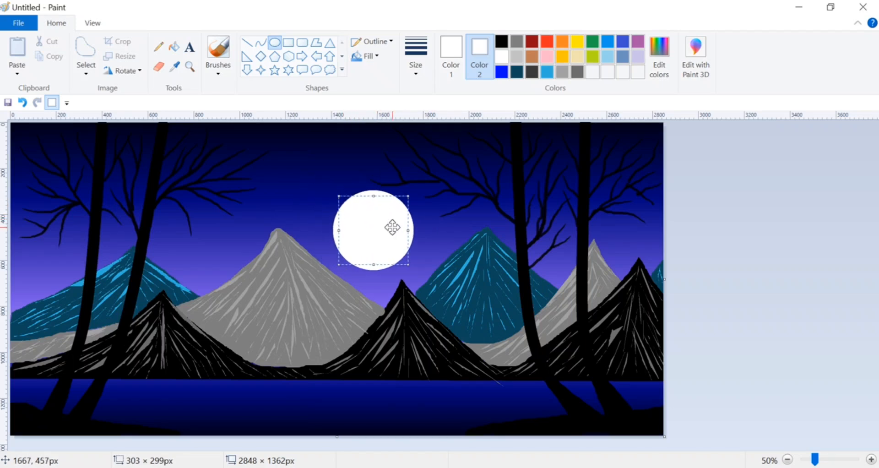
click(721, 213)
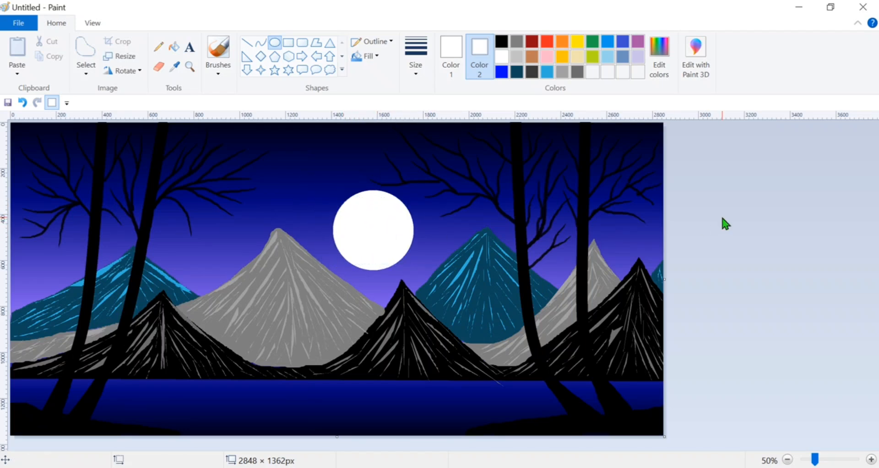
Scribble thin white horizontal Pencil lines down the middle of the water as the moon's reflection.
click(158, 46)
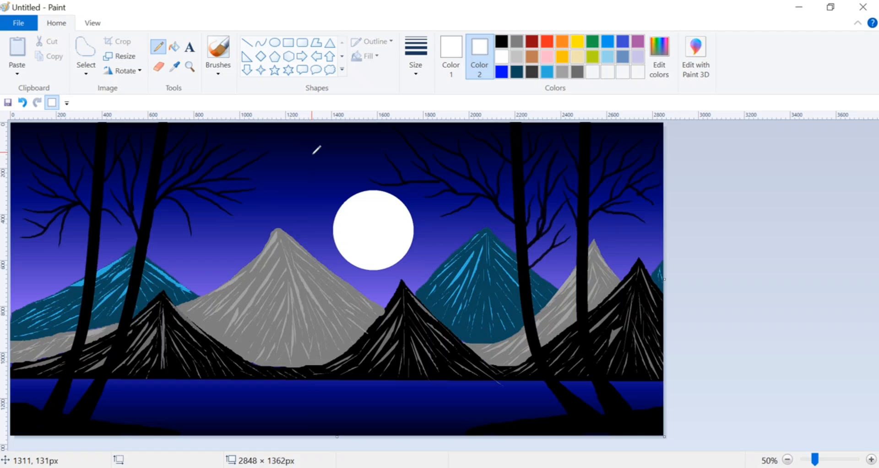
click(450, 48)
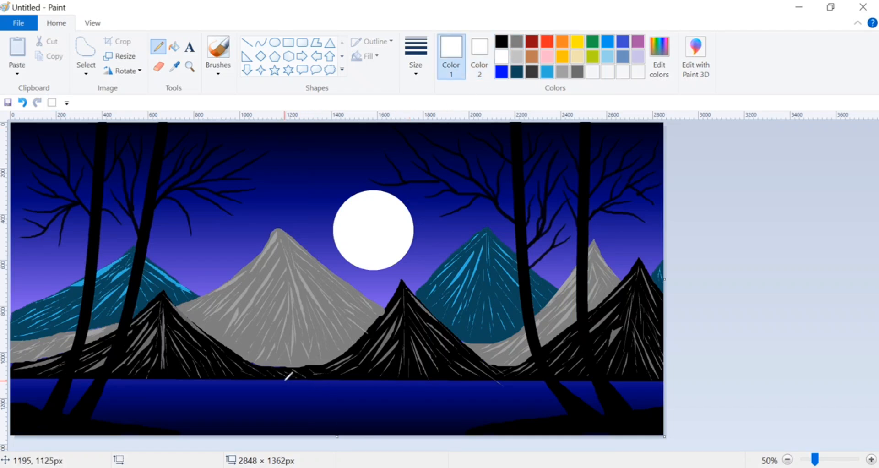
mouse_move(280, 388)
mouse_down()
mouse_move(373, 382)
mouse_move(344, 397)
mouse_move(359, 399)
mouse_move(316, 407)
mouse_move(371, 412)
mouse_move(277, 422)
mouse_move(322, 430)
mouse_move(372, 430)
mouse_move(277, 422)
mouse_move(387, 413)
mouse_move(265, 408)
mouse_move(395, 393)
mouse_move(315, 386)
mouse_move(364, 379)
mouse_move(366, 387)
mouse_move(236, 385)
mouse_move(390, 386)
mouse_move(345, 397)
mouse_move(313, 429)
mouse_move(270, 433)
mouse_up()
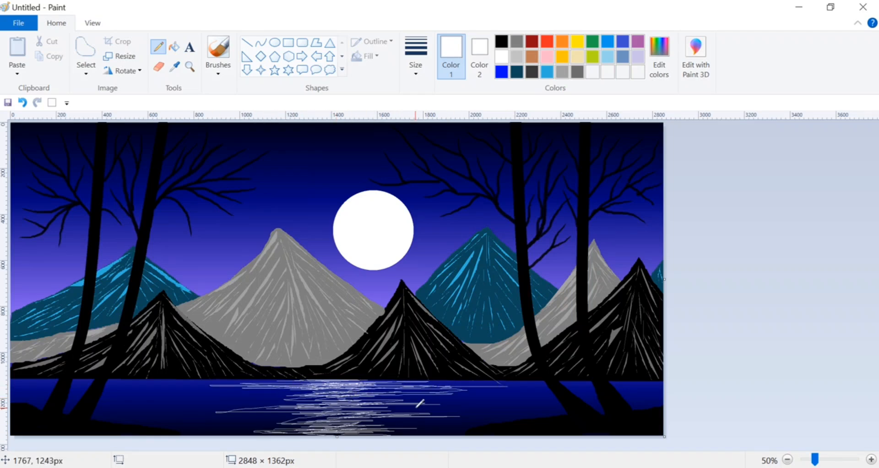
Outline a long, low island in black across the moon's reflection with a thickened Pencil line.
click(218, 50)
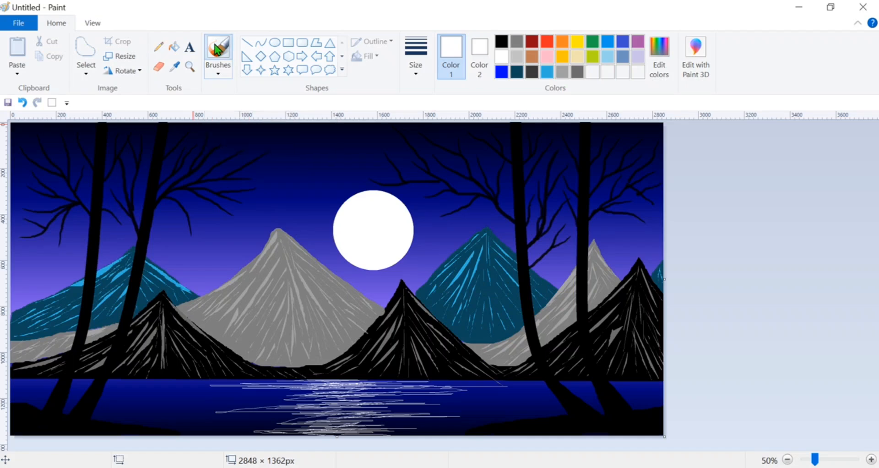
click(505, 43)
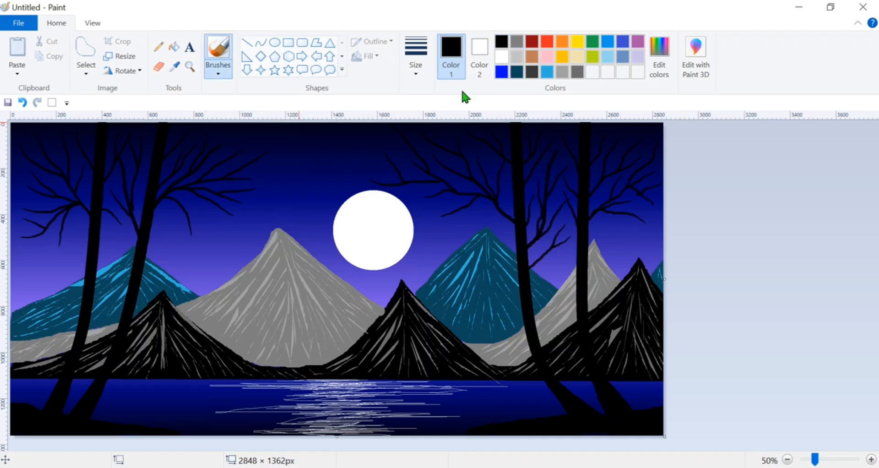
click(381, 239)
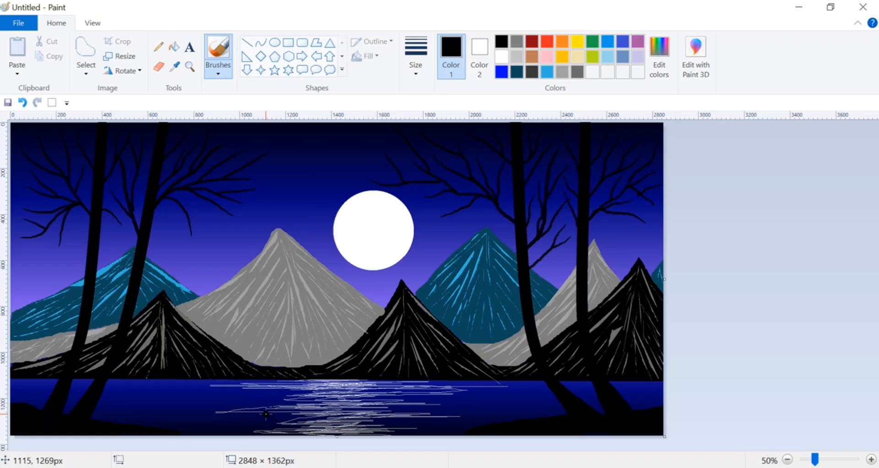
click(157, 46)
click(416, 55)
click(424, 177)
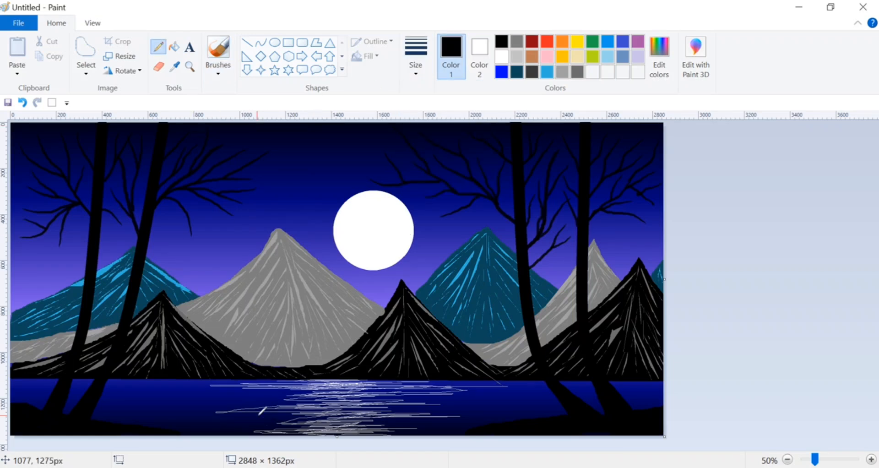
mouse_move(264, 409)
mouse_down()
mouse_move(386, 399)
mouse_move(413, 413)
mouse_move(364, 420)
mouse_move(266, 411)
mouse_move(344, 405)
mouse_move(316, 400)
mouse_up()
Undo the last stroke and fill the island outline solid black with the Brush.
click(218, 50)
key(ctrl+z)
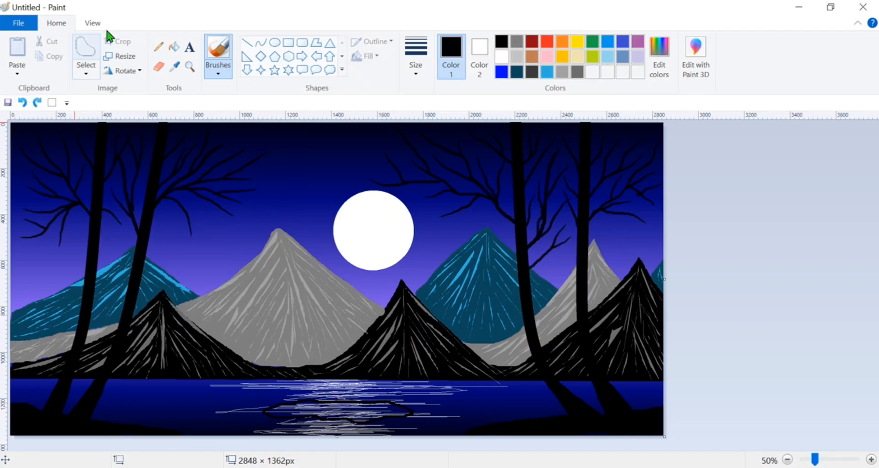
click(218, 73)
click(221, 91)
click(351, 414)
mouse_move(350, 413)
mouse_down()
mouse_move(368, 407)
mouse_move(269, 412)
mouse_move(393, 412)
mouse_up()
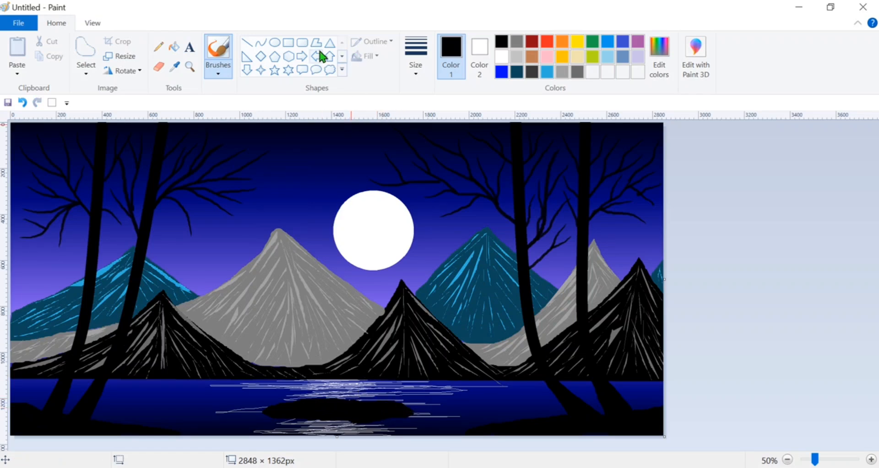
Mix a darker brown (red 131, green 81, blue 54) and paint two strokes forming a V on top of the island.
click(532, 56)
click(659, 55)
drag(586, 244, 586, 231)
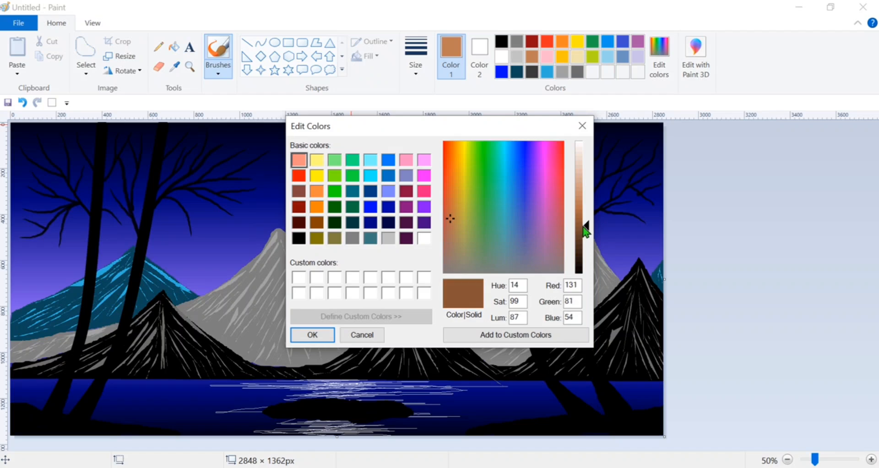
click(321, 335)
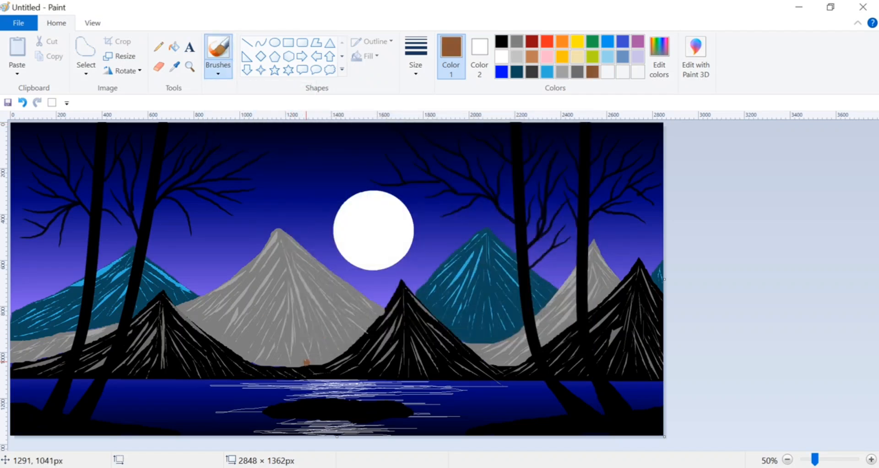
drag(306, 361, 324, 398)
drag(339, 350, 326, 398)
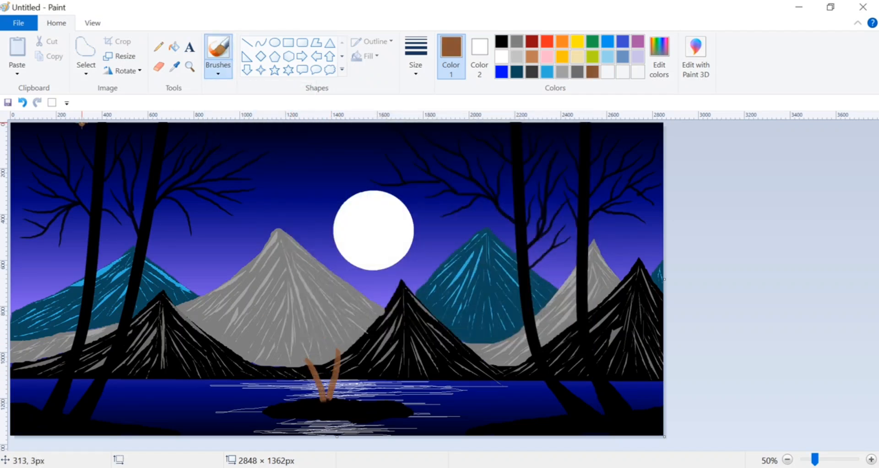
Undo the two brown strokes and repaint them as a narrower V-shaped tree trunk rising from the island.
click(22, 102)
click(22, 102)
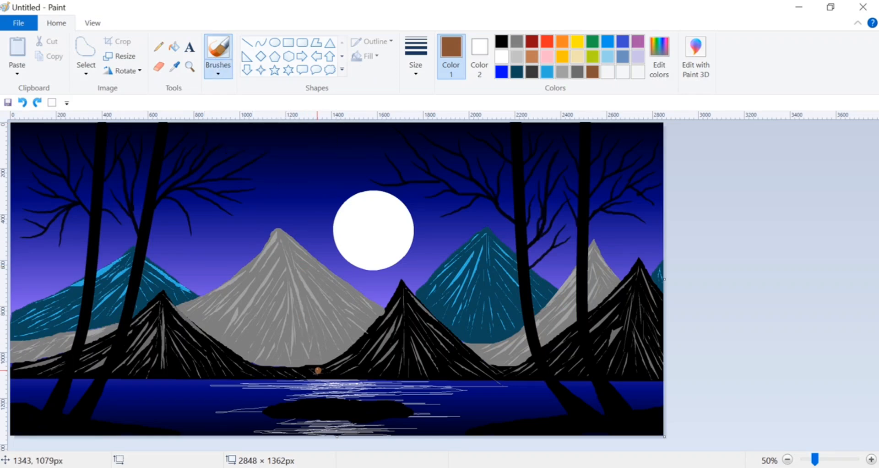
drag(314, 359, 328, 394)
drag(337, 352, 329, 397)
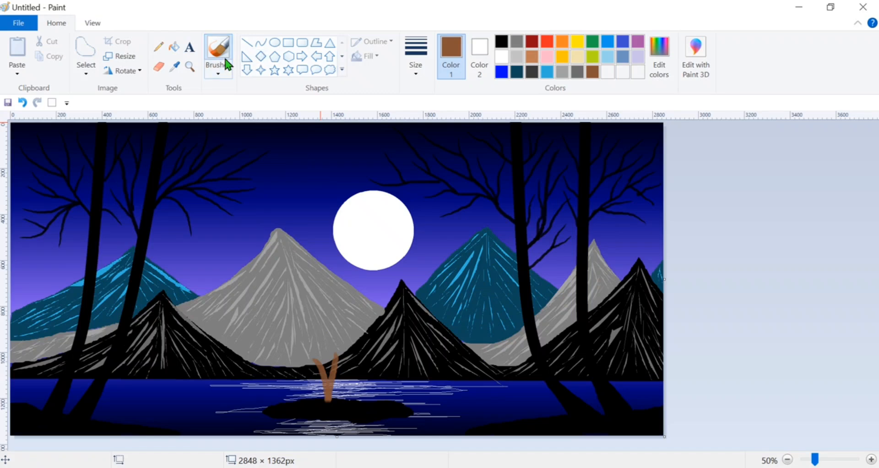
Paint a bright blue dome-shaped canopy over the brown trunk with a textured brush, widening its lower edge on both sides.
click(226, 58)
click(289, 99)
click(500, 72)
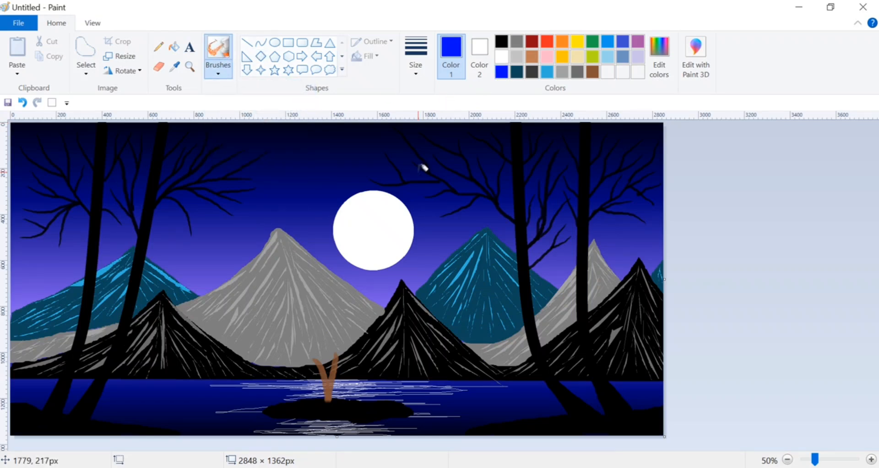
mouse_move(320, 354)
mouse_down()
mouse_move(301, 351)
mouse_move(312, 348)
mouse_move(298, 347)
mouse_move(317, 344)
mouse_move(314, 333)
mouse_move(329, 351)
mouse_move(308, 328)
mouse_move(329, 330)
mouse_move(340, 350)
mouse_move(354, 354)
mouse_move(328, 354)
mouse_move(356, 359)
mouse_move(368, 340)
mouse_move(339, 324)
mouse_move(324, 332)
mouse_move(345, 337)
mouse_move(303, 340)
mouse_move(322, 330)
mouse_move(298, 347)
mouse_move(305, 333)
mouse_move(294, 355)
mouse_move(307, 321)
mouse_move(318, 320)
mouse_move(291, 350)
mouse_move(296, 340)
mouse_move(349, 343)
mouse_move(338, 349)
mouse_move(326, 351)
mouse_move(349, 338)
mouse_move(330, 328)
mouse_move(341, 325)
mouse_move(364, 334)
mouse_move(323, 318)
mouse_move(357, 348)
mouse_up()
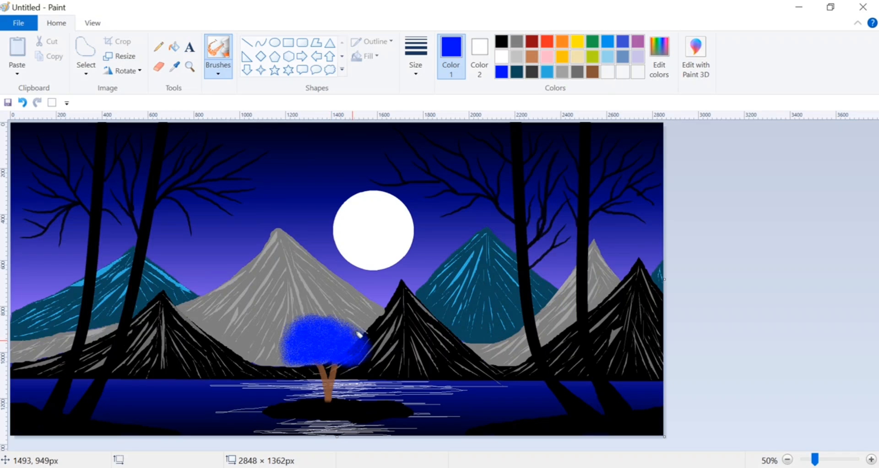
mouse_move(359, 335)
mouse_down()
mouse_move(349, 317)
mouse_move(325, 309)
mouse_move(352, 313)
mouse_move(322, 304)
mouse_up()
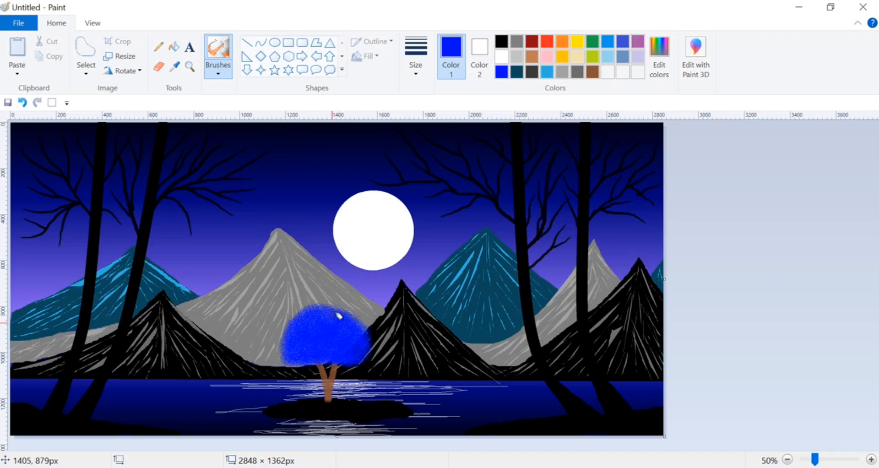
click(412, 67)
click(428, 162)
mouse_move(268, 366)
mouse_down()
mouse_move(288, 358)
mouse_move(293, 339)
mouse_move(273, 364)
mouse_move(288, 359)
mouse_move(275, 352)
mouse_move(291, 334)
mouse_move(288, 359)
mouse_move(278, 349)
mouse_move(331, 338)
mouse_move(393, 358)
mouse_move(376, 353)
mouse_move(376, 335)
mouse_move(389, 349)
mouse_move(367, 320)
mouse_move(388, 348)
mouse_up()
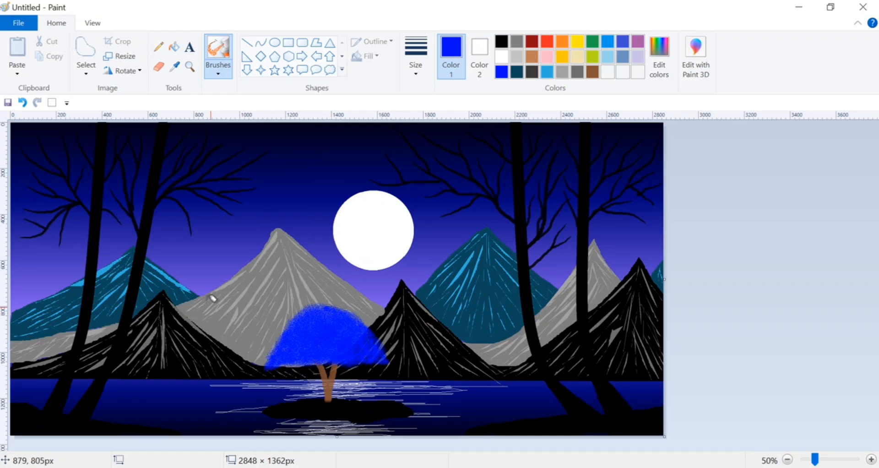
Scatter small white dots across the night sky as distant stars with the Brush, undoing the misplaced ones.
click(218, 69)
click(220, 92)
click(501, 56)
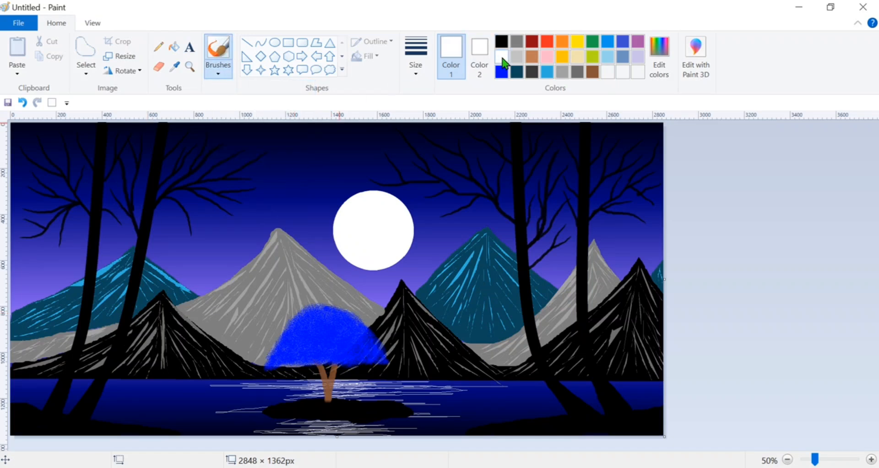
click(416, 76)
click(416, 122)
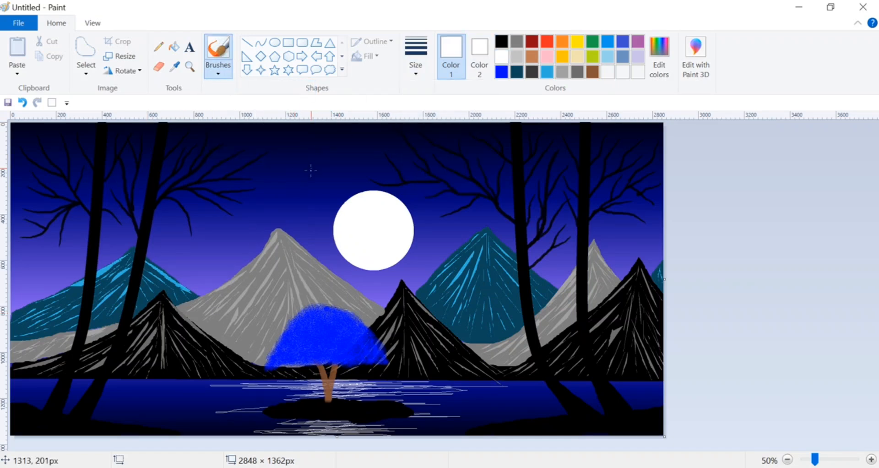
click(415, 68)
click(408, 133)
click(290, 138)
click(210, 223)
click(277, 175)
key(ctrl+z)
click(21, 102)
Try a white five-point star shape about 107 × 149 px in the sky beside the moon and undo it.
click(275, 70)
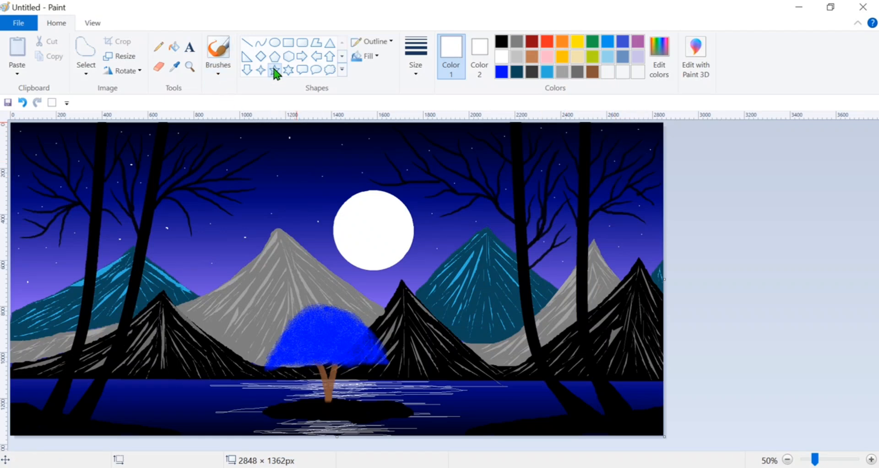
mouse_move(308, 138)
mouse_down()
mouse_move(313, 142)
mouse_move(296, 156)
mouse_move(310, 194)
mouse_up()
click(22, 102)
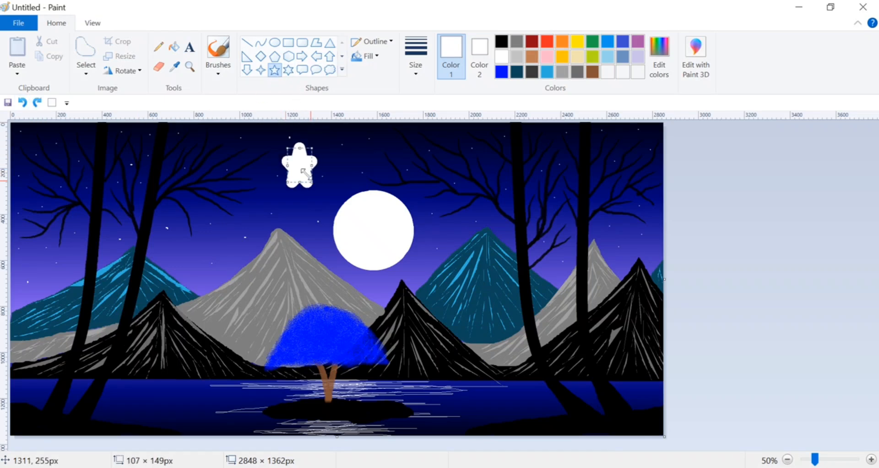
click(22, 102)
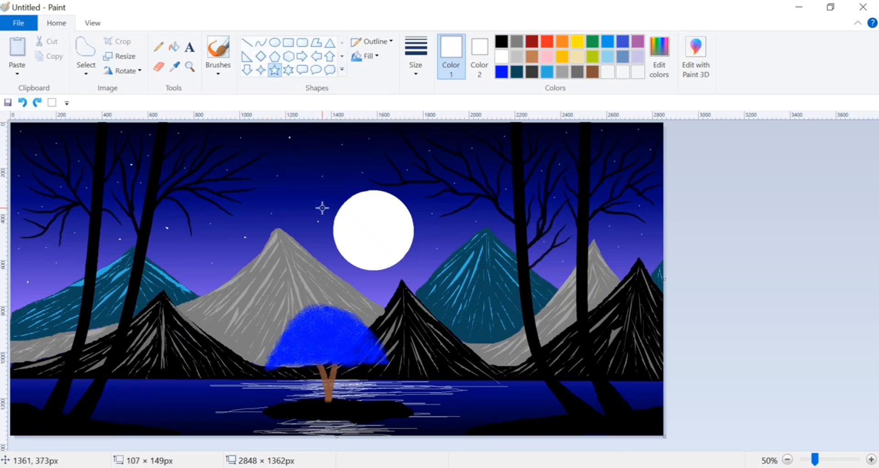
Draw ten tiny white five-point stars, up to about 23 px wide, with a thinner outline across the sky around the moon and trees.
click(415, 58)
click(422, 98)
drag(285, 176, 288, 180)
drag(456, 219, 462, 224)
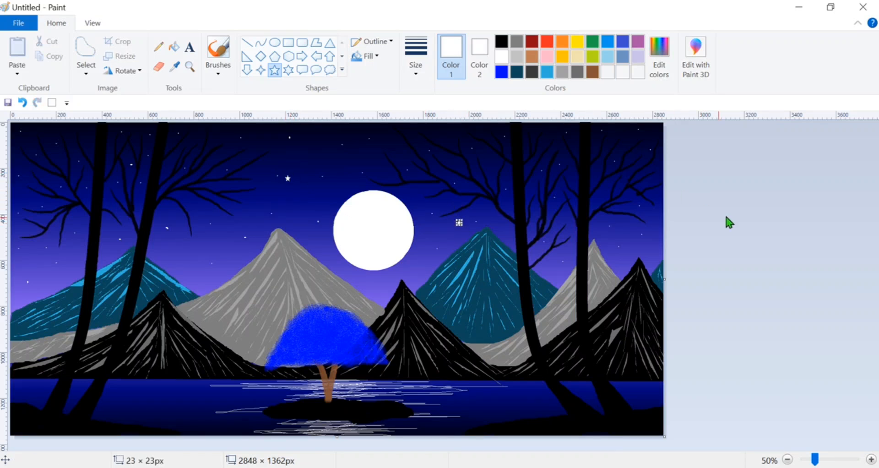
drag(183, 233, 189, 238)
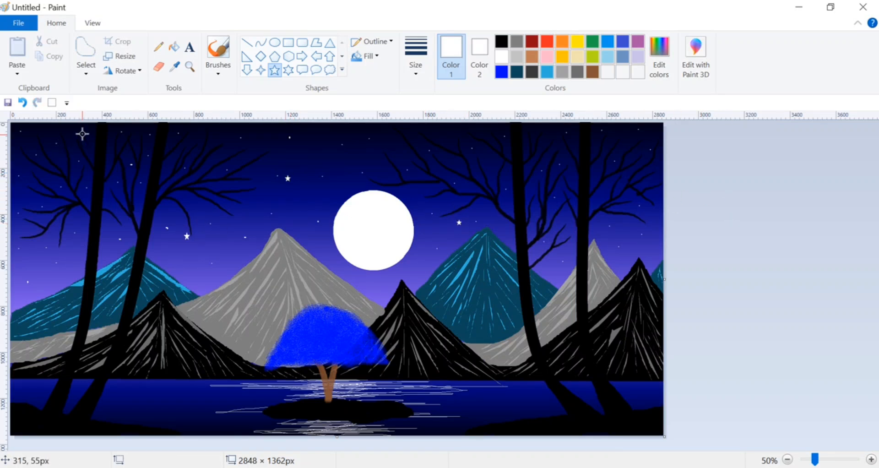
drag(83, 134, 88, 138)
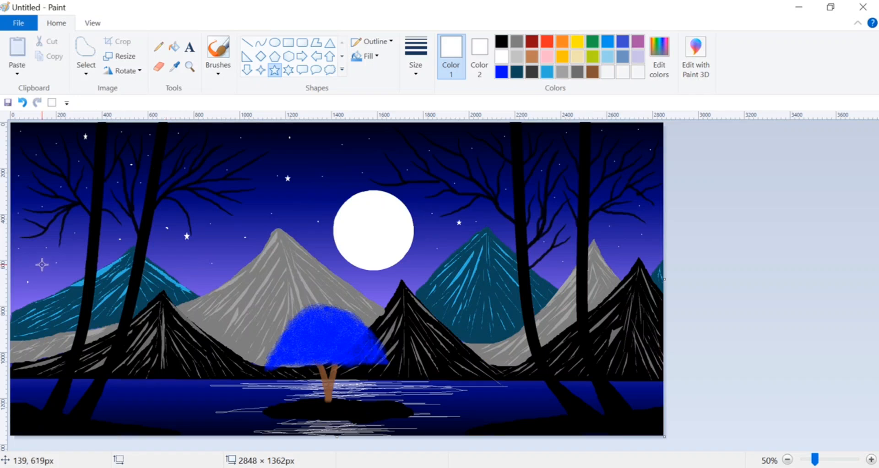
drag(41, 264, 47, 269)
drag(549, 269, 552, 273)
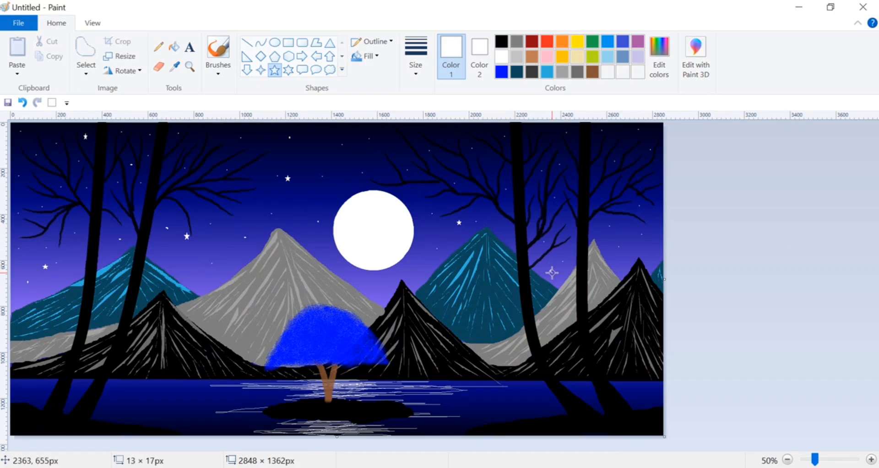
mouse_move(597, 167)
mouse_down()
mouse_move(631, 173)
mouse_move(604, 174)
mouse_up()
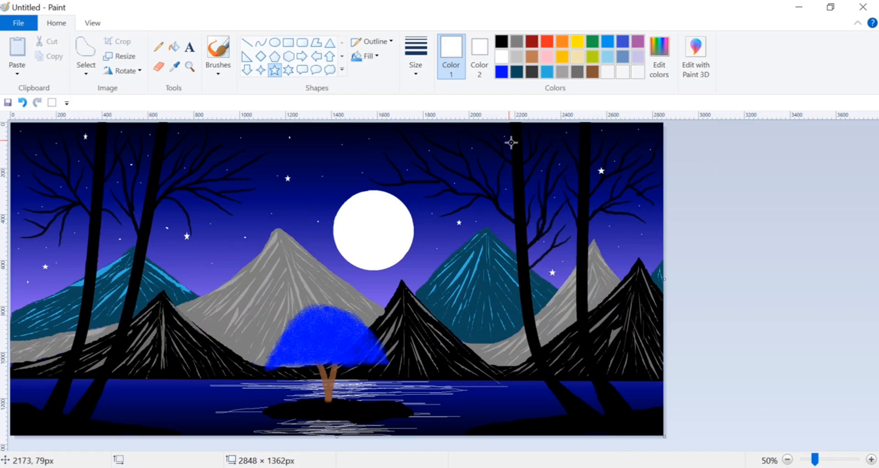
drag(437, 127, 443, 133)
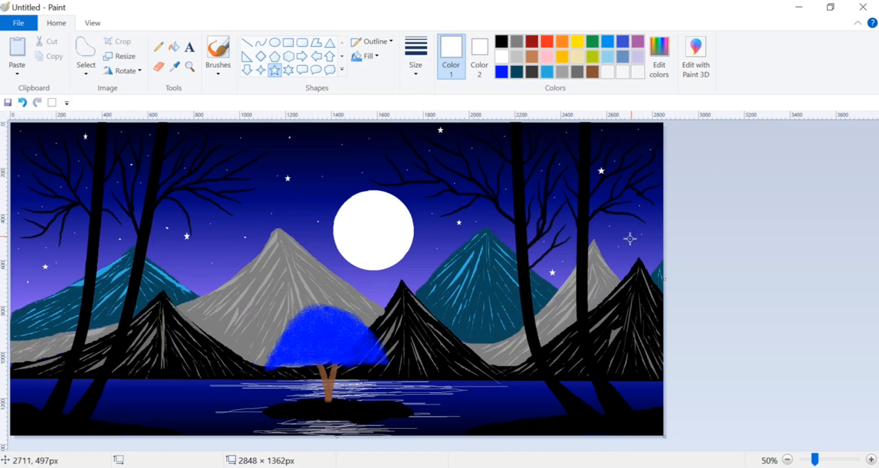
drag(626, 244, 632, 248)
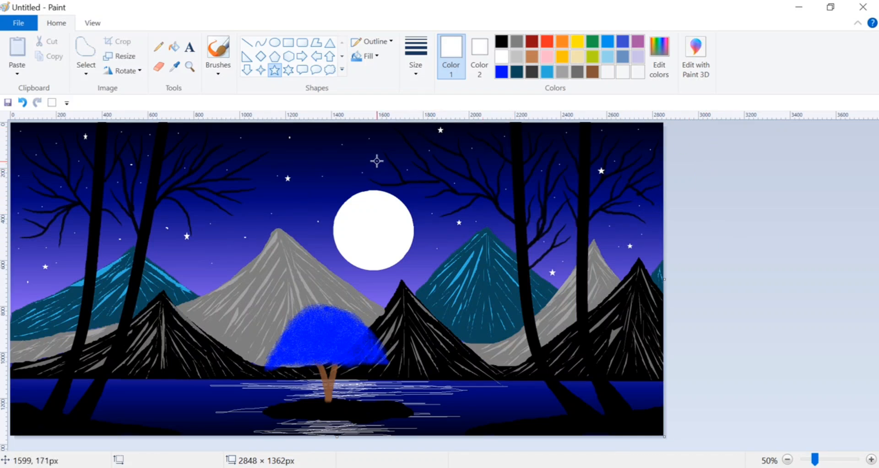
drag(372, 150, 379, 158)
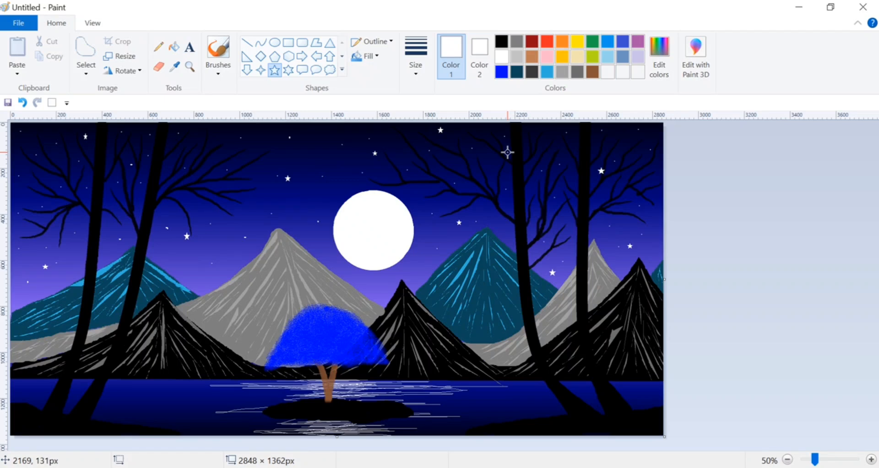